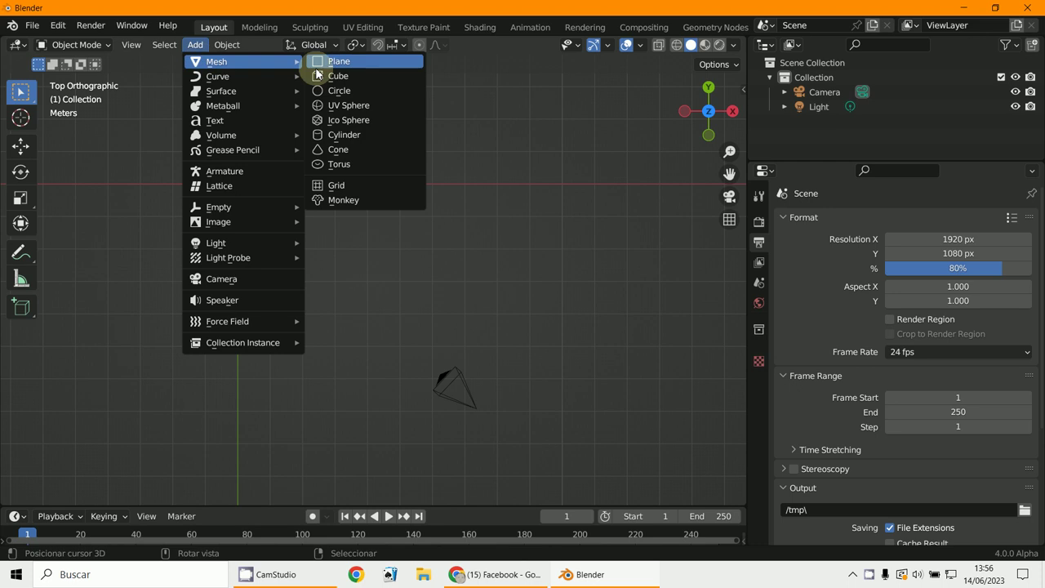
- Add a mesh circle at the world origin and set its vertex count to 8
click(326, 91)
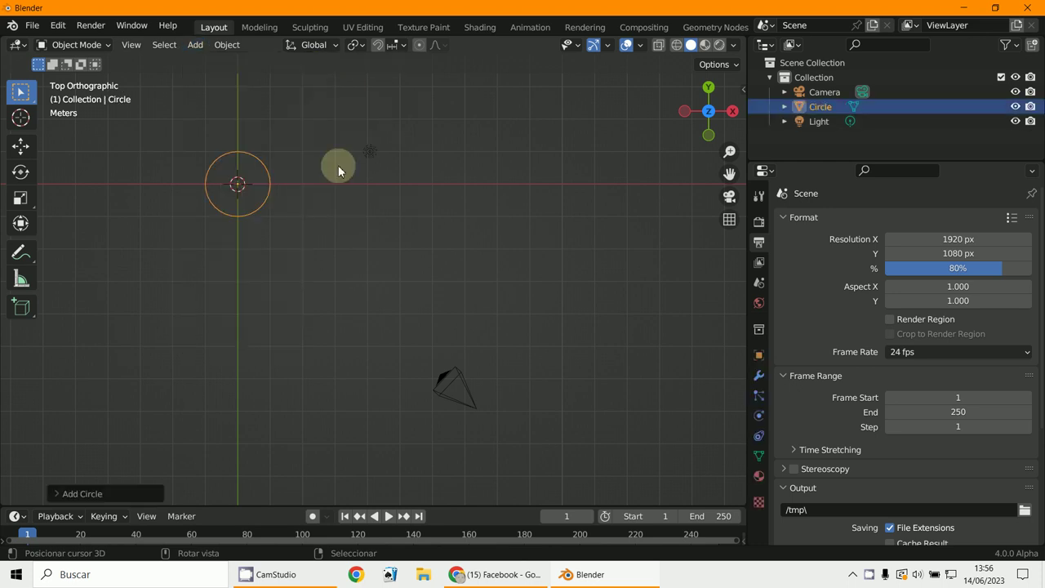
click(65, 493)
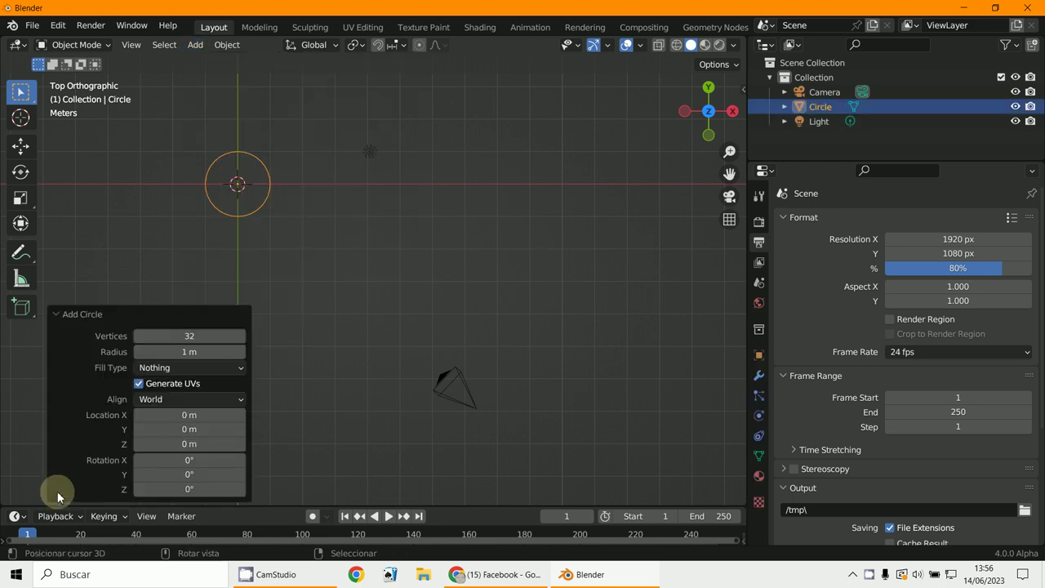
click(197, 338)
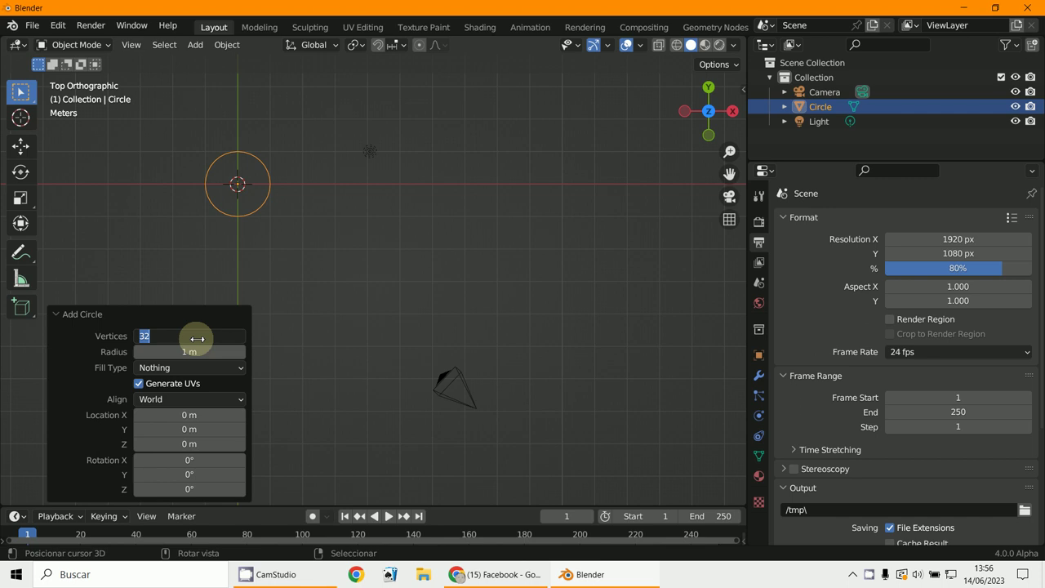
text(8)
key(Return)
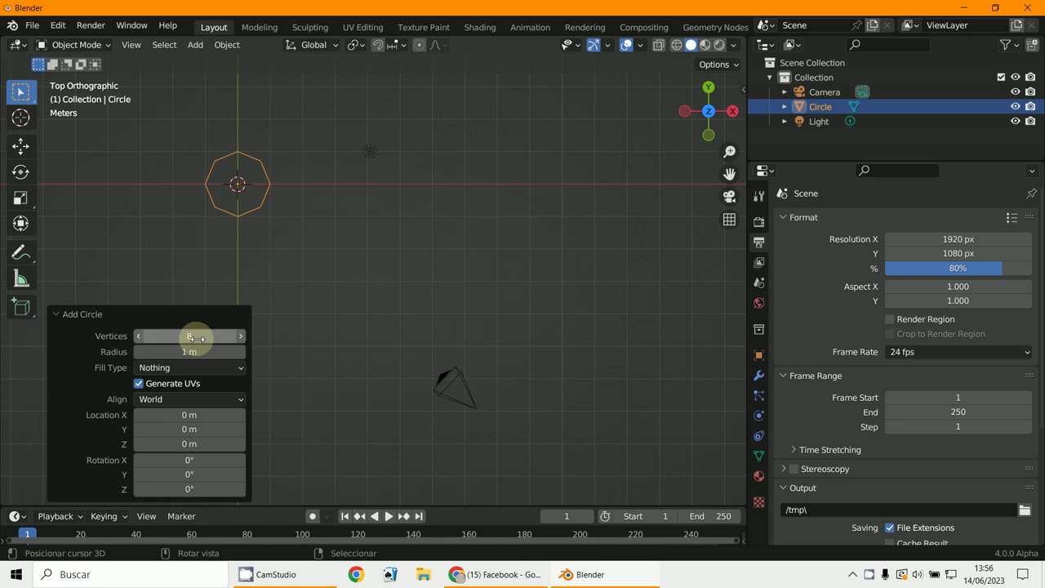
shift+right_click(141, 265)
- Switch the eight-sided circle to Edit Mode
shift+middle_drag(380, 361, 511, 412)
scroll(516, 430, up, 4)
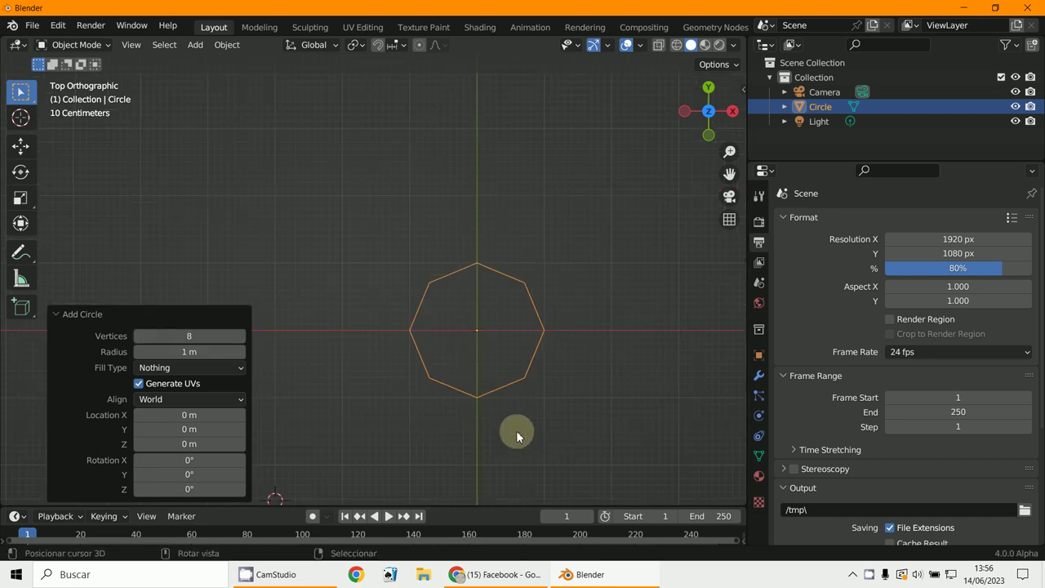
scroll(425, 365, up, 3)
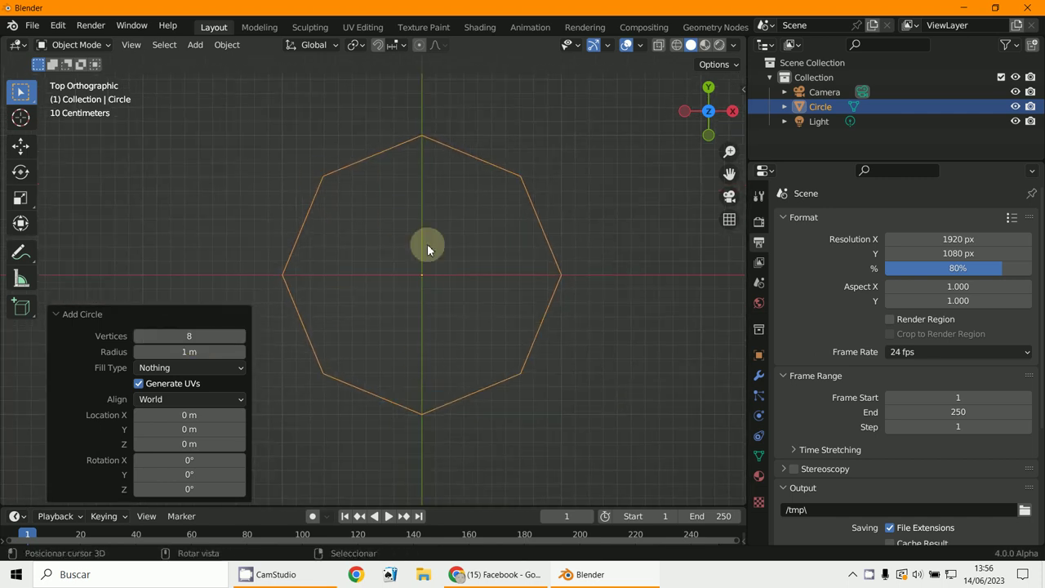
click(60, 312)
click(74, 44)
click(79, 74)
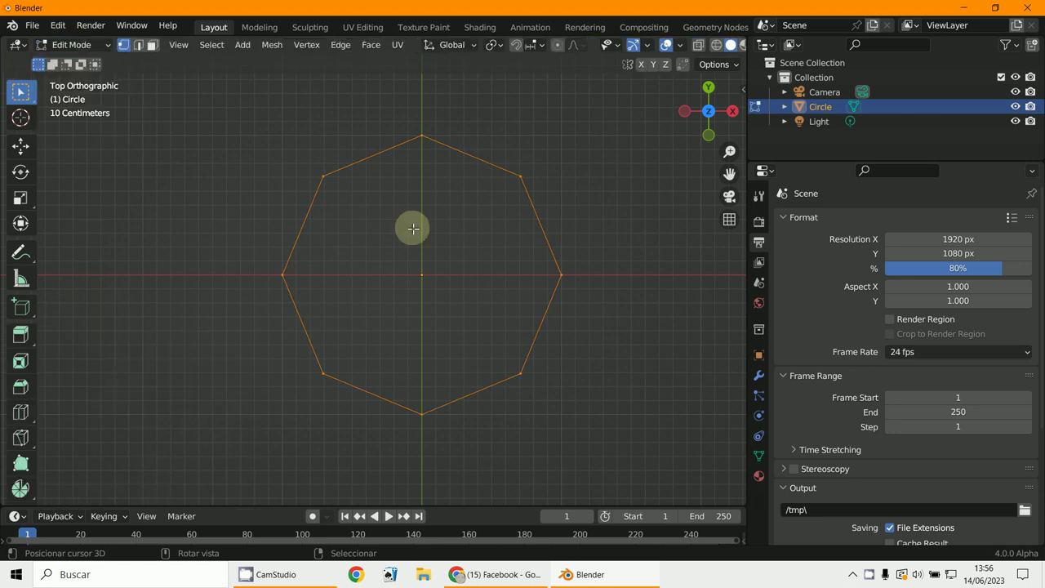
click(69, 45)
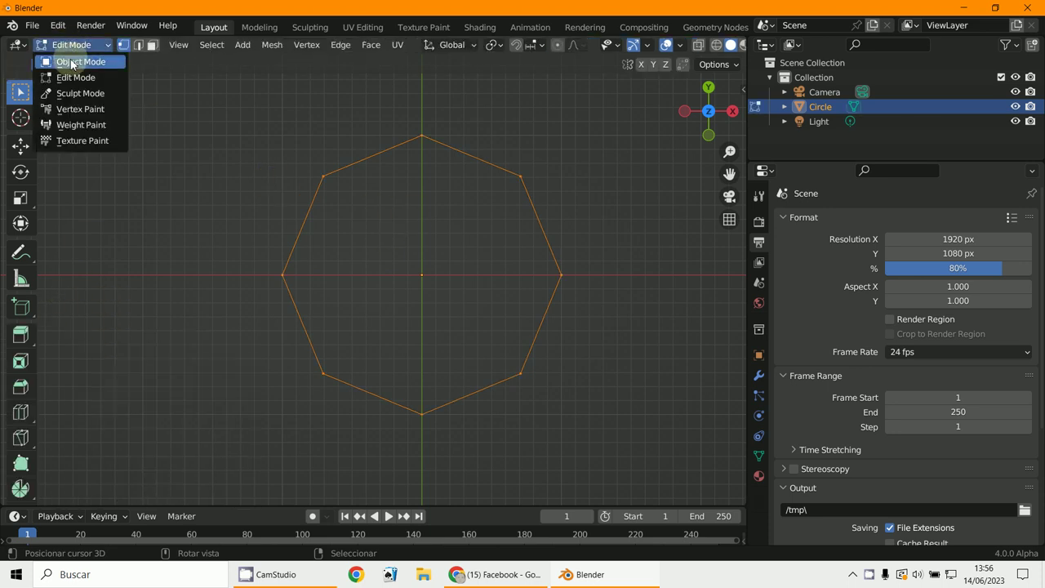
click(72, 59)
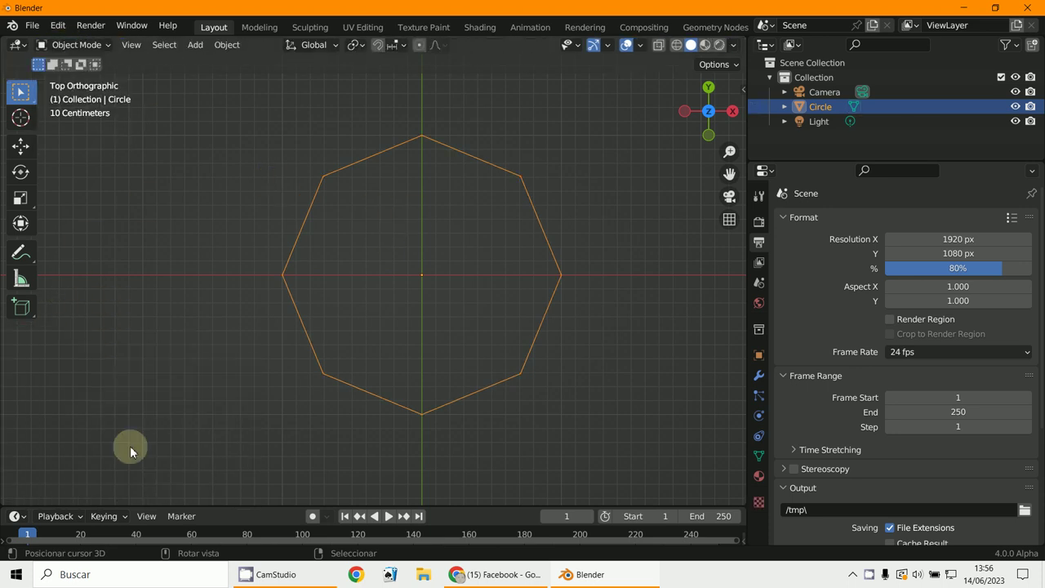
click(69, 47)
click(69, 76)
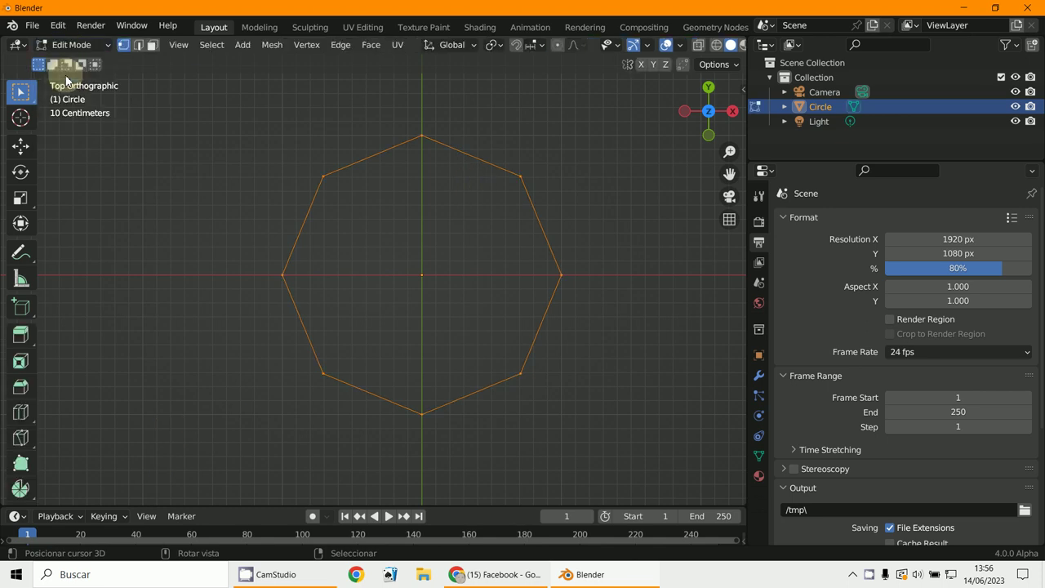
- Subdivide all edges of the circle once and round the outline with the To Sphere transform
right_click(452, 296)
click(410, 233)
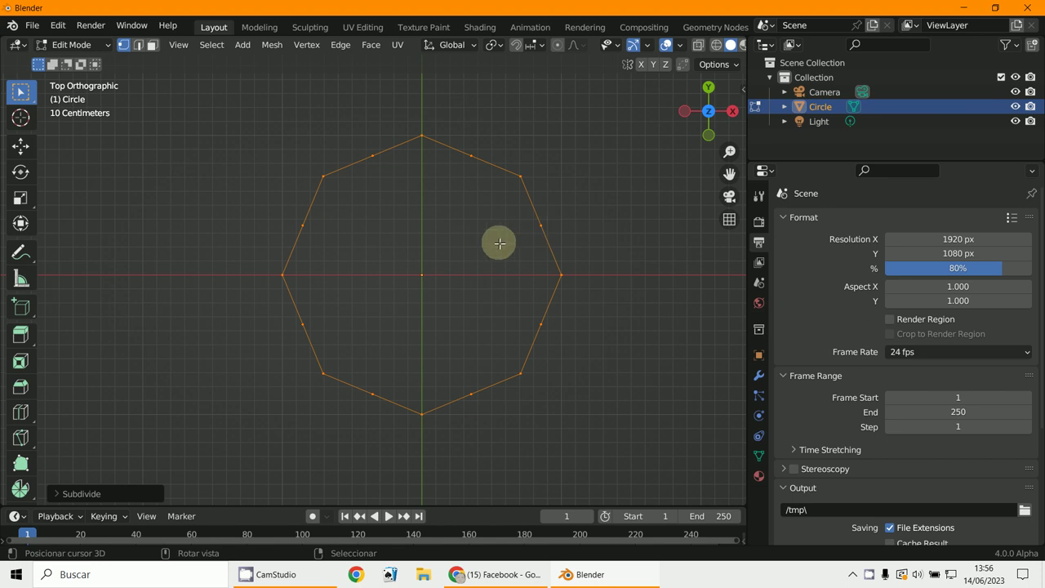
click(274, 47)
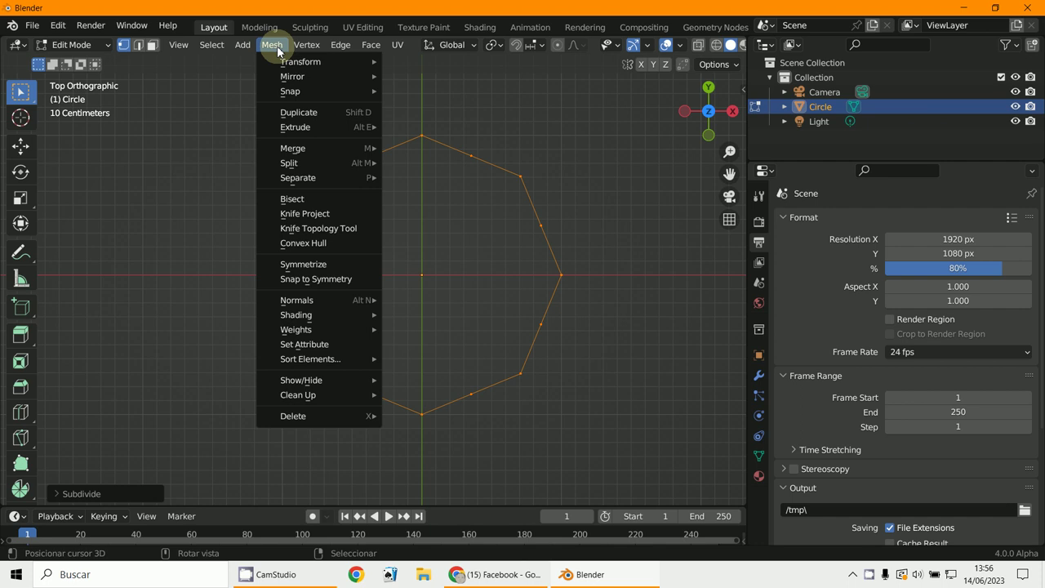
mouse_move(319, 62)
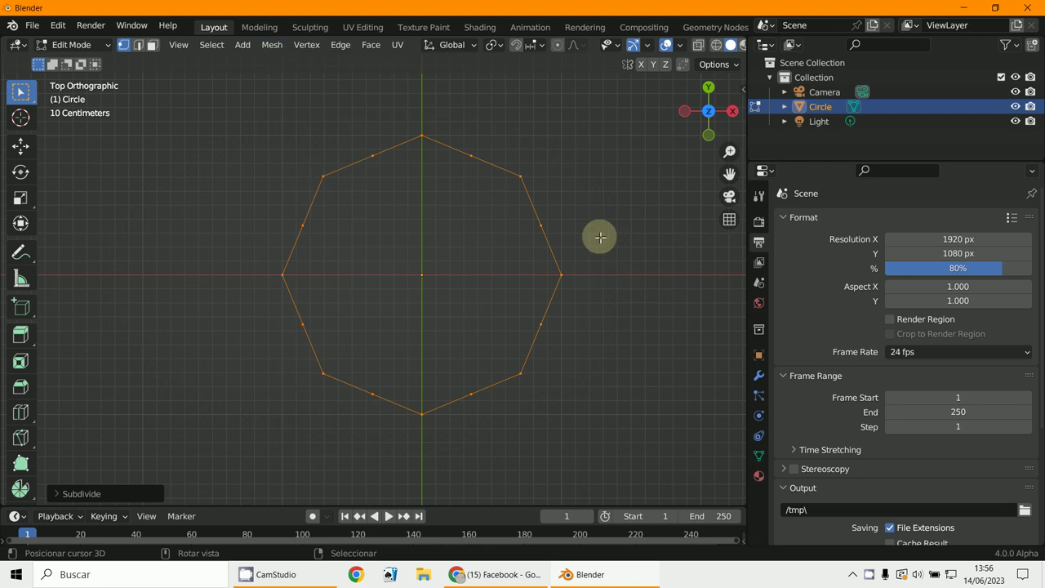
key(shift+alt+s)
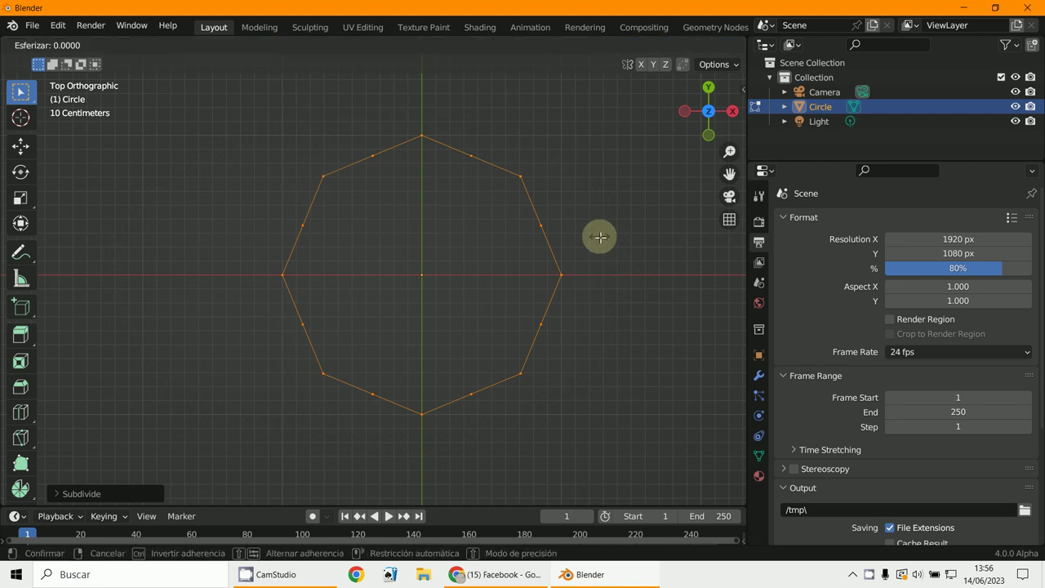
click(656, 268)
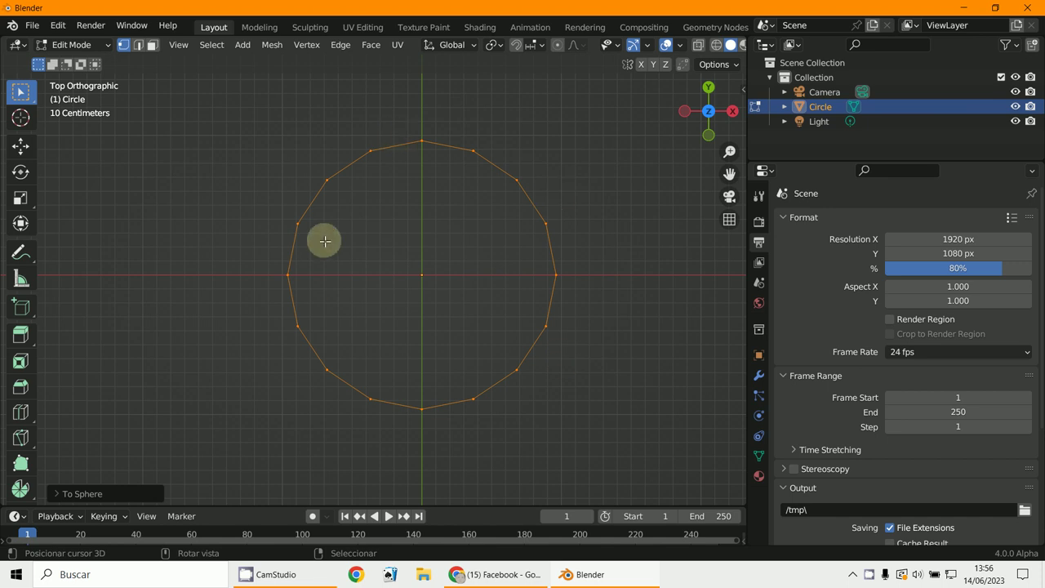
- Open the add-on preferences and filter the add-ons by LOOP
scroll(323, 239, up, 2)
scroll(476, 222, down, 2)
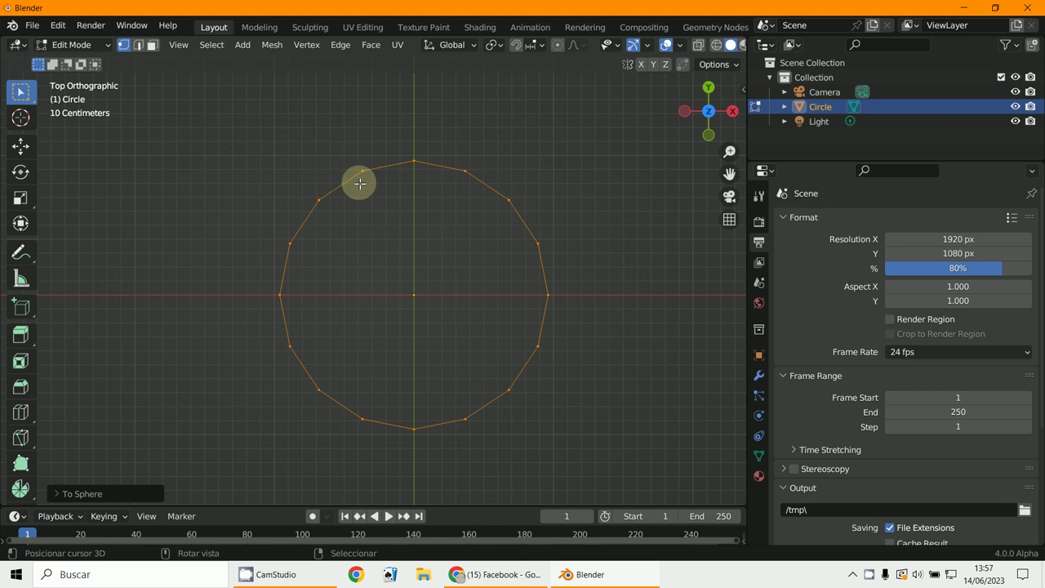
click(59, 26)
click(85, 233)
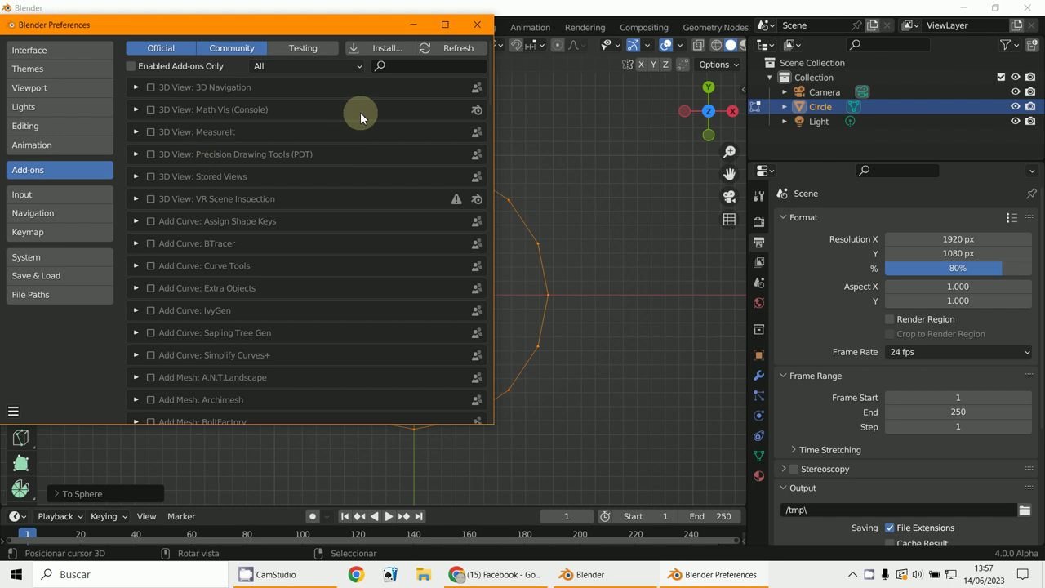
text(TOOL)
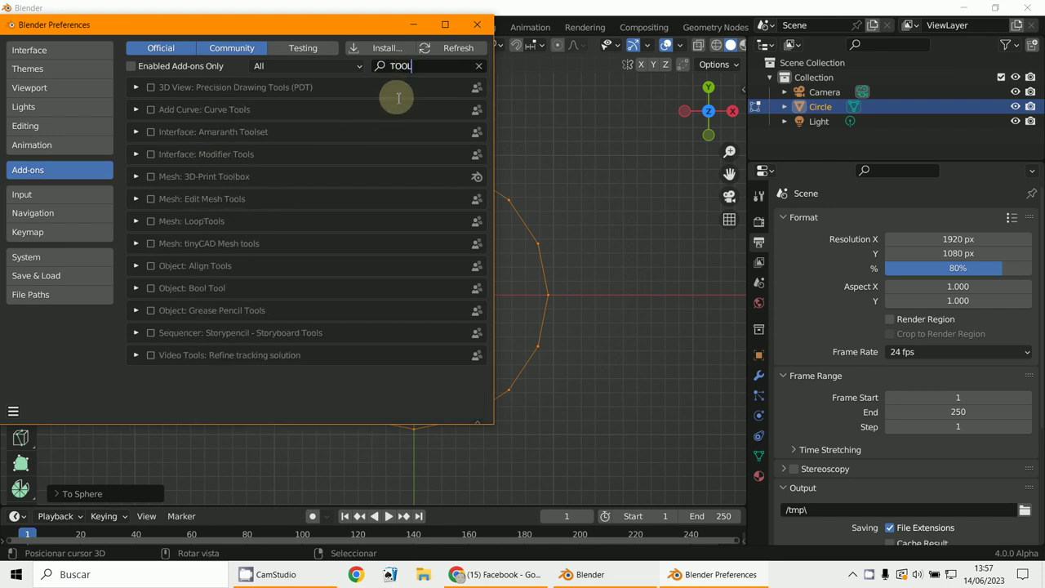
double_click(352, 33)
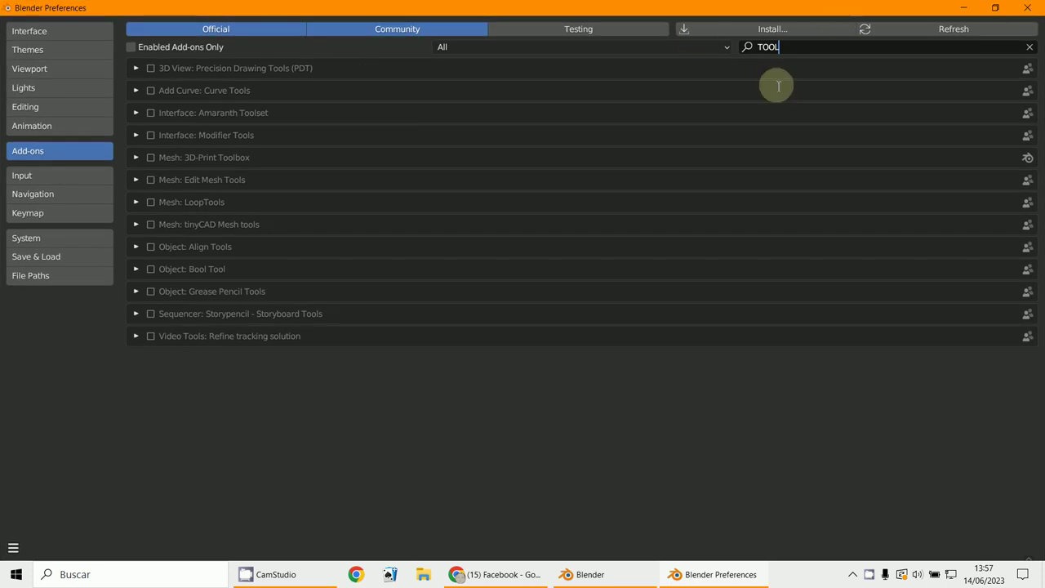
drag(785, 46, 727, 46)
key(BackSpace)
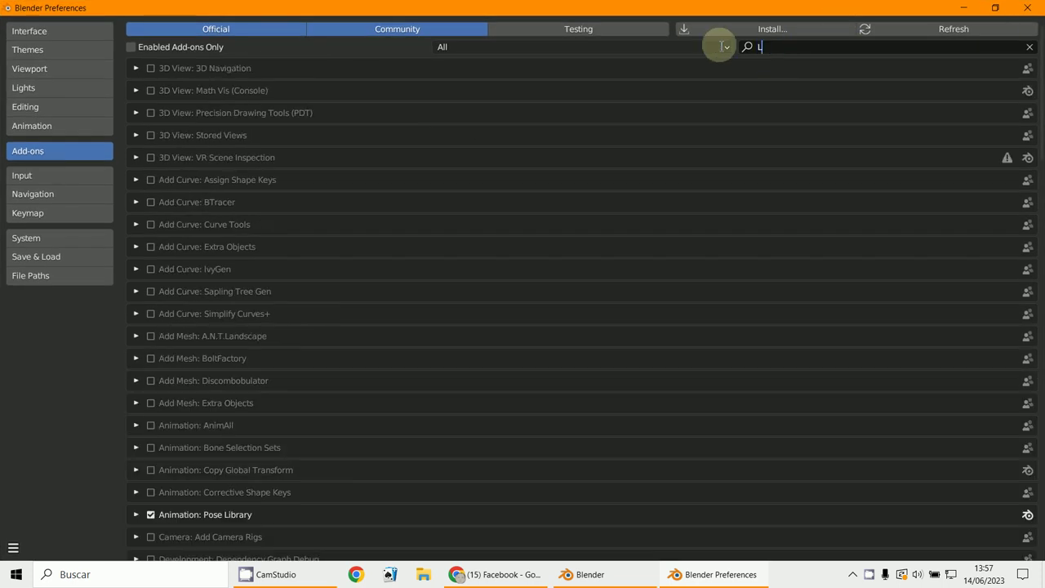
text(LOOP)
click(389, 204)
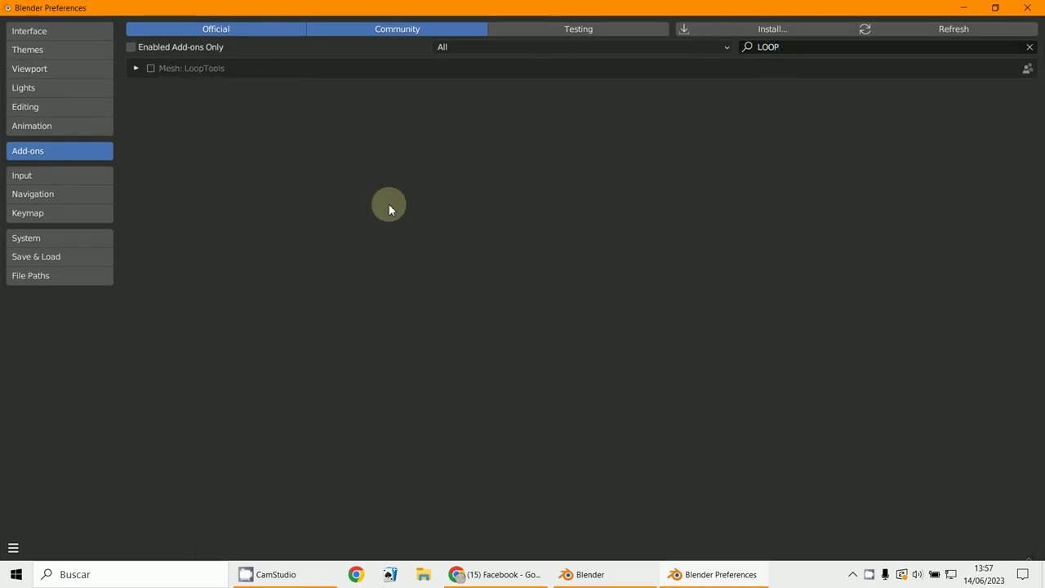
- Enable the Mesh: LoopTools add-on, save the preferences and return to the circle in the viewport
click(996, 8)
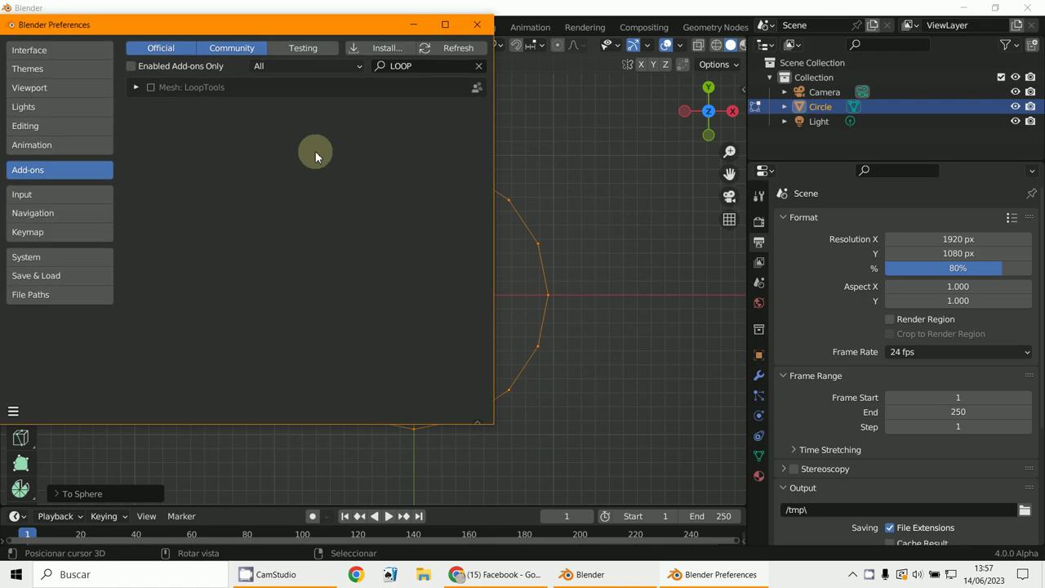
click(135, 87)
click(150, 88)
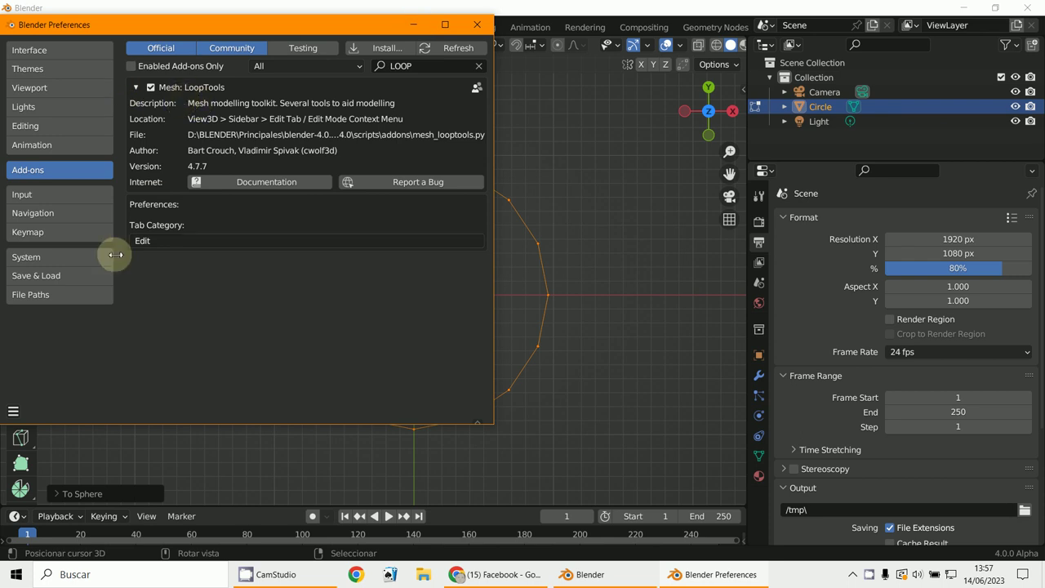
click(13, 411)
click(64, 371)
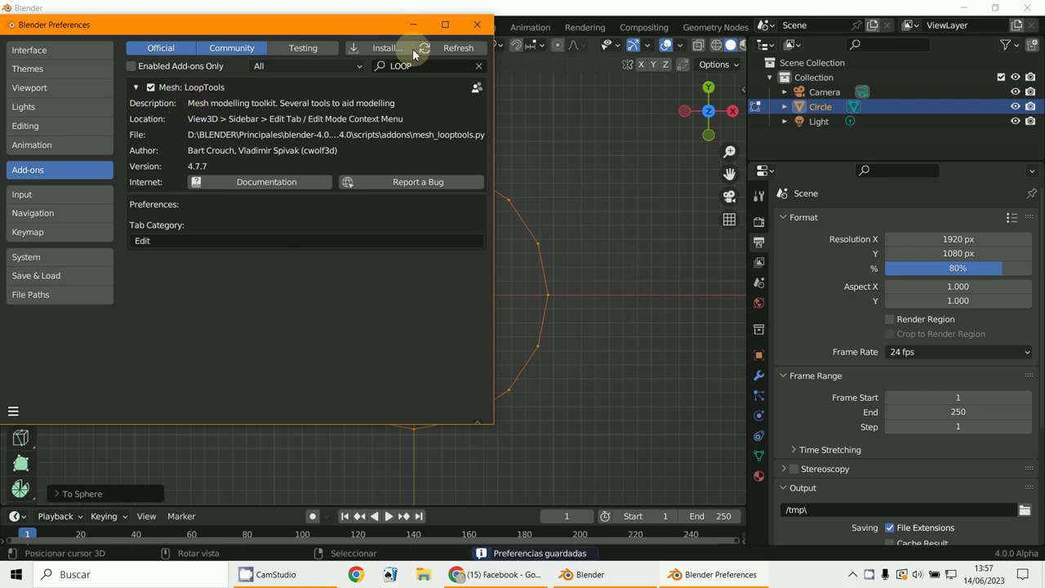
click(413, 23)
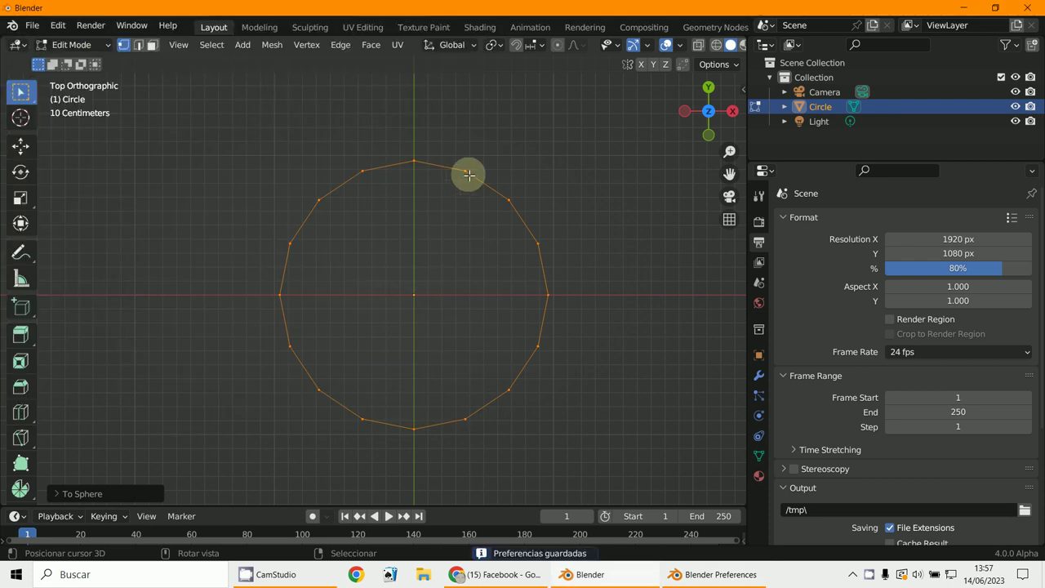
- Apply the LoopTools Circle operation to all selected vertices of the outline
right_click(514, 140)
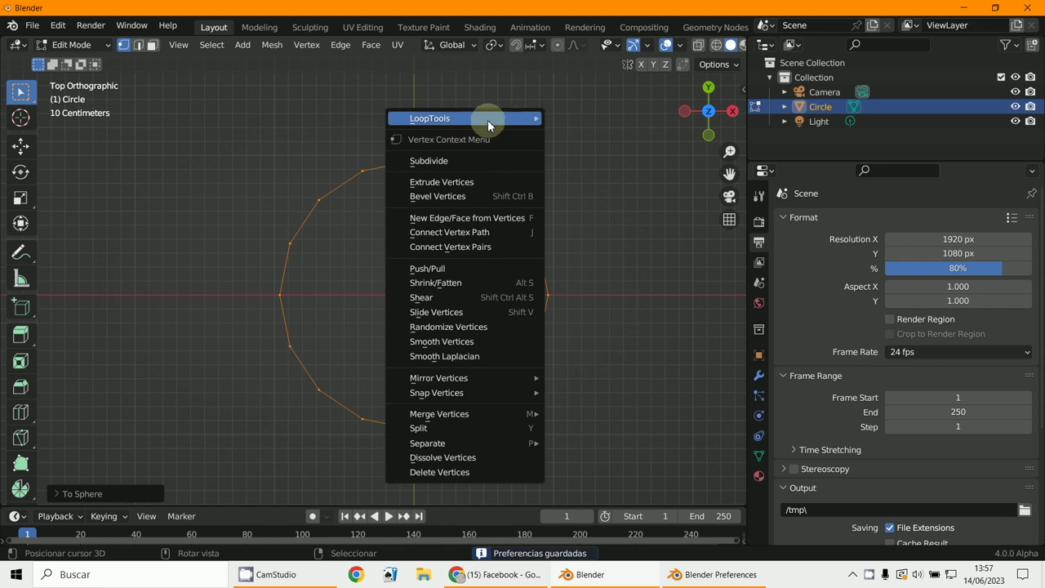
mouse_move(487, 119)
click(579, 133)
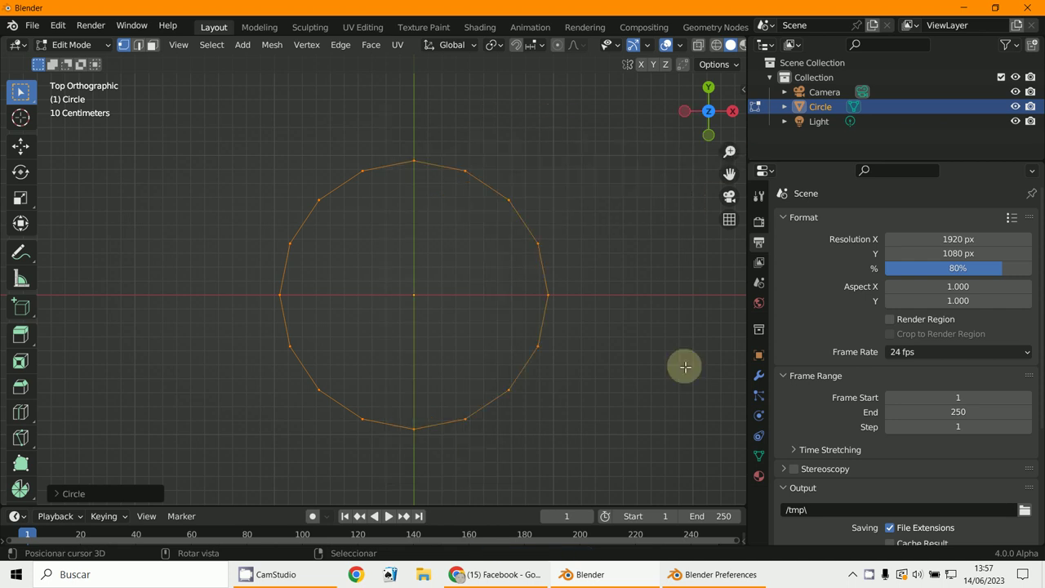
- Subdivide the circle's edges once more and make the denser outline round with LoopTools Circle
right_click(441, 238)
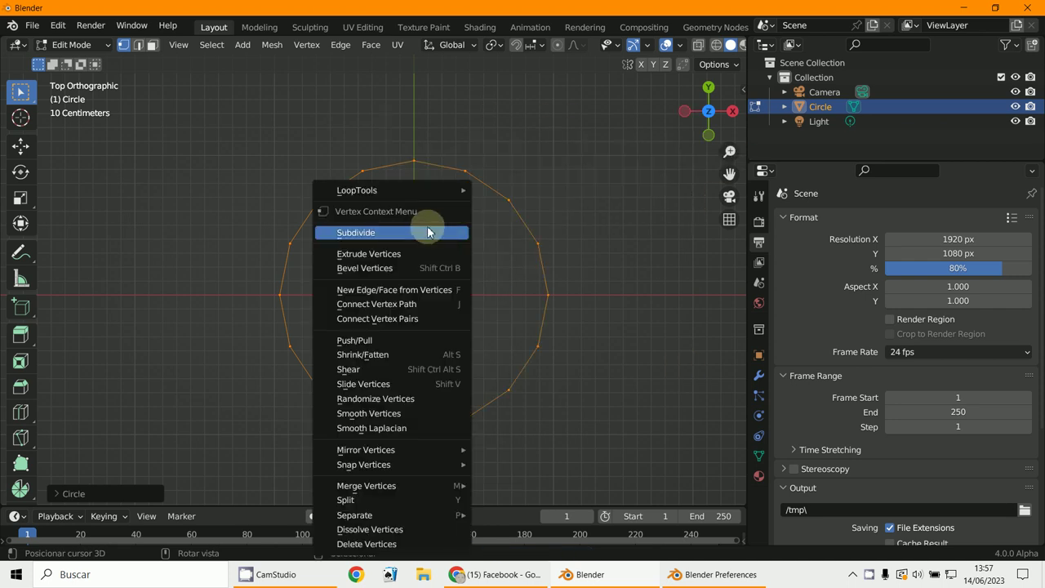
click(428, 233)
scroll(441, 224, up, 3)
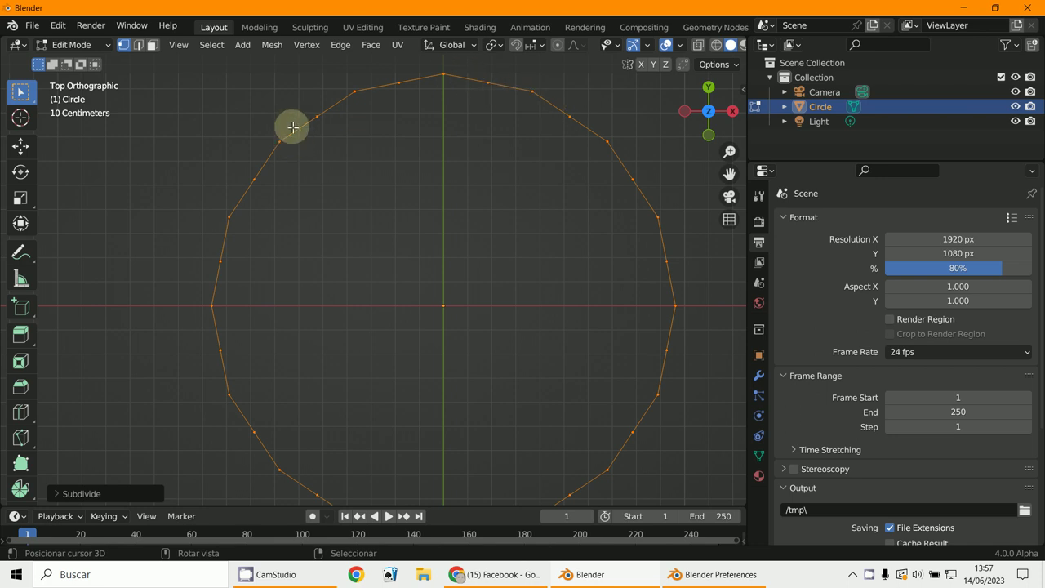
right_click(440, 214)
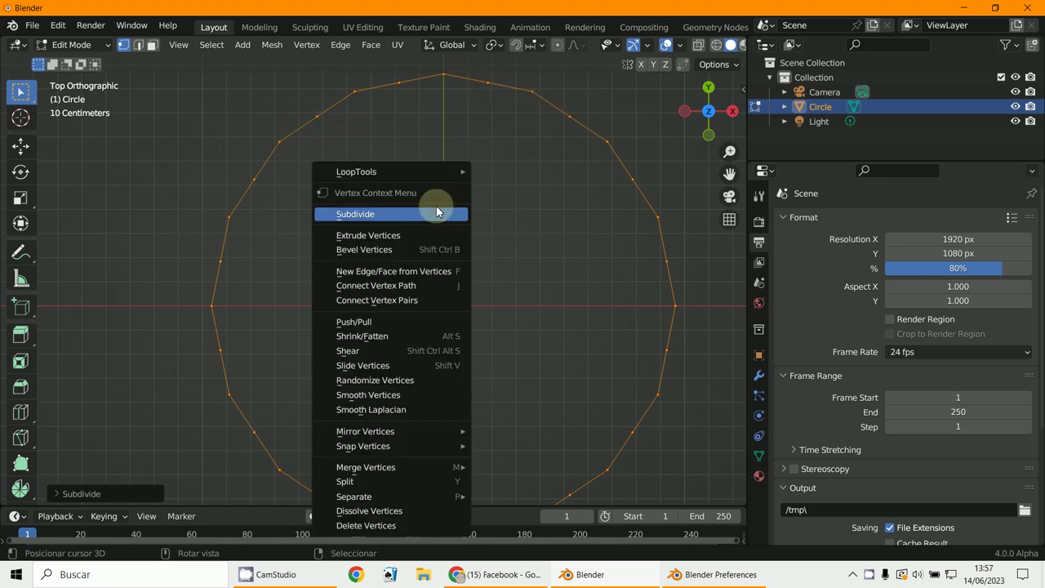
mouse_move(428, 171)
click(510, 187)
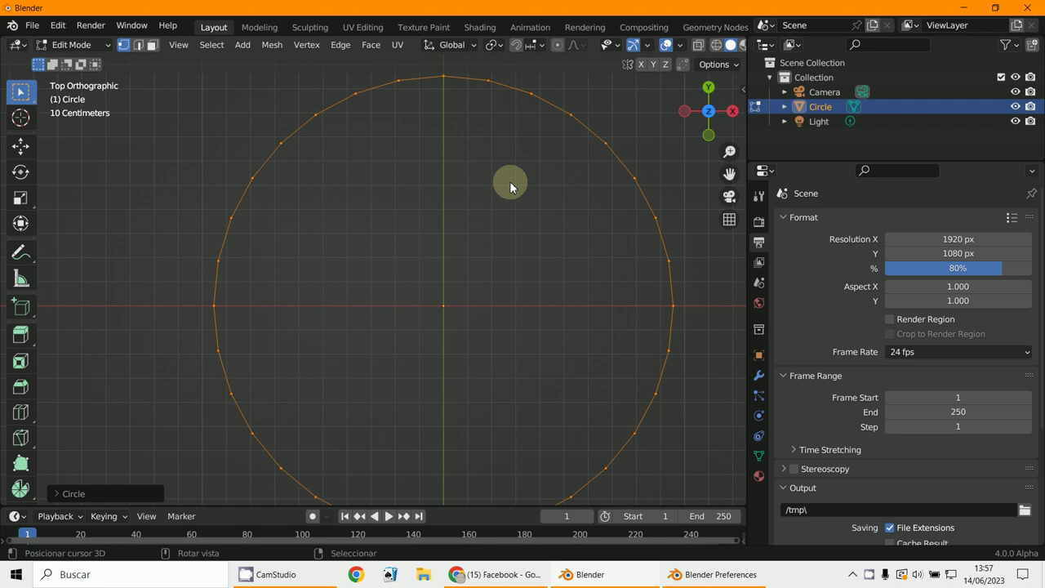
- Return to Object Mode and add a Subdivision Surface modifier to the circle
click(75, 45)
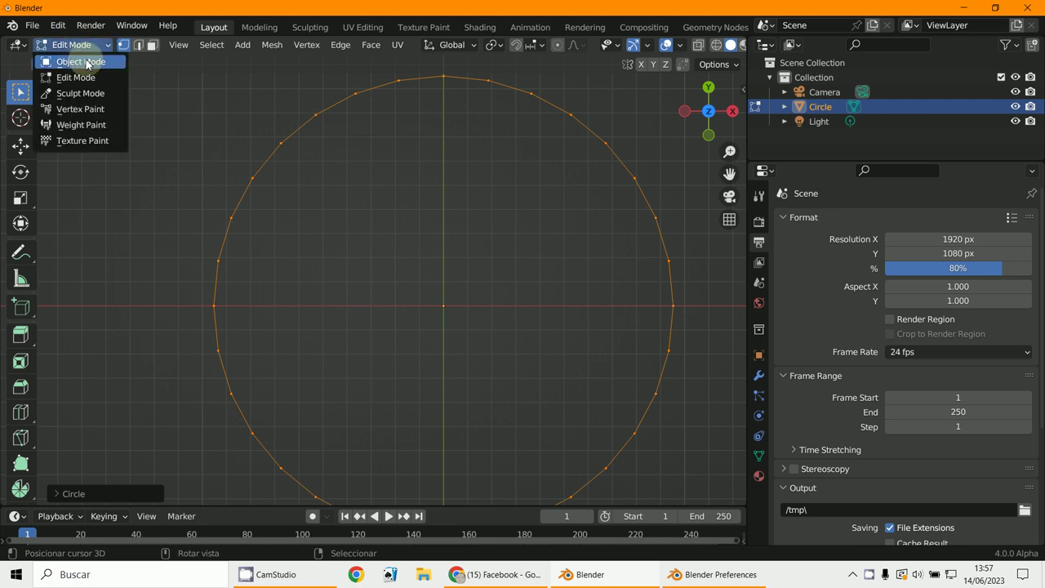
click(88, 62)
scroll(231, 182, down, 3)
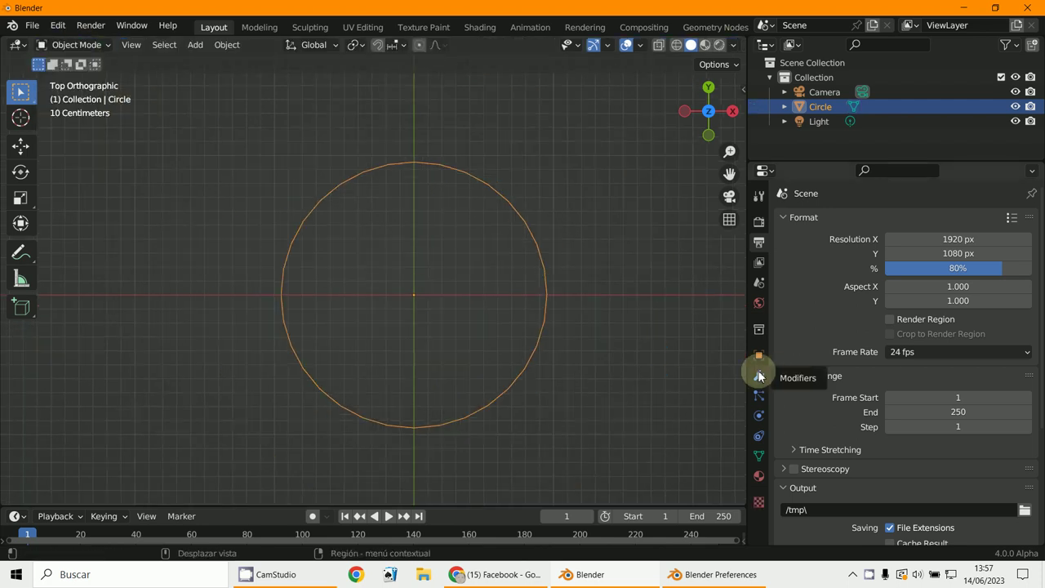
click(758, 375)
click(818, 217)
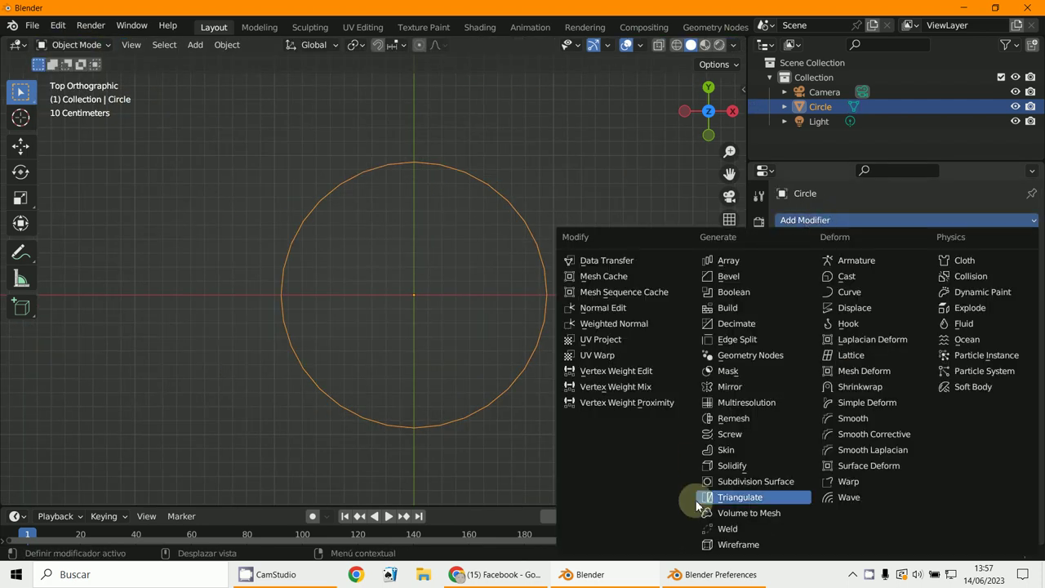
click(718, 481)
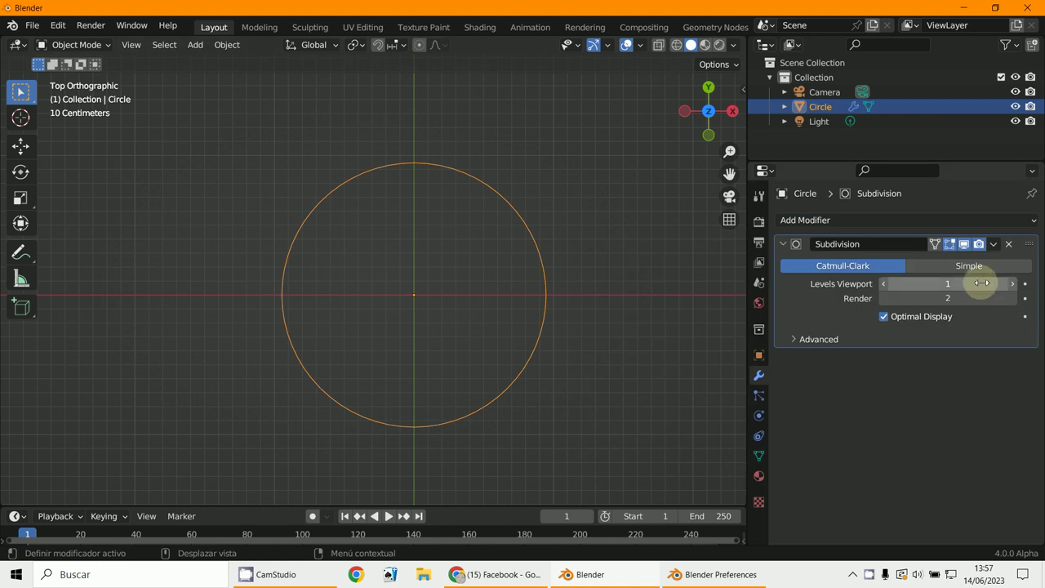
- Set the circle's Subdivision modifier to a viewport level of 2
click(1012, 283)
middle_drag(707, 333, 431, 249)
scroll(441, 325, up, 3)
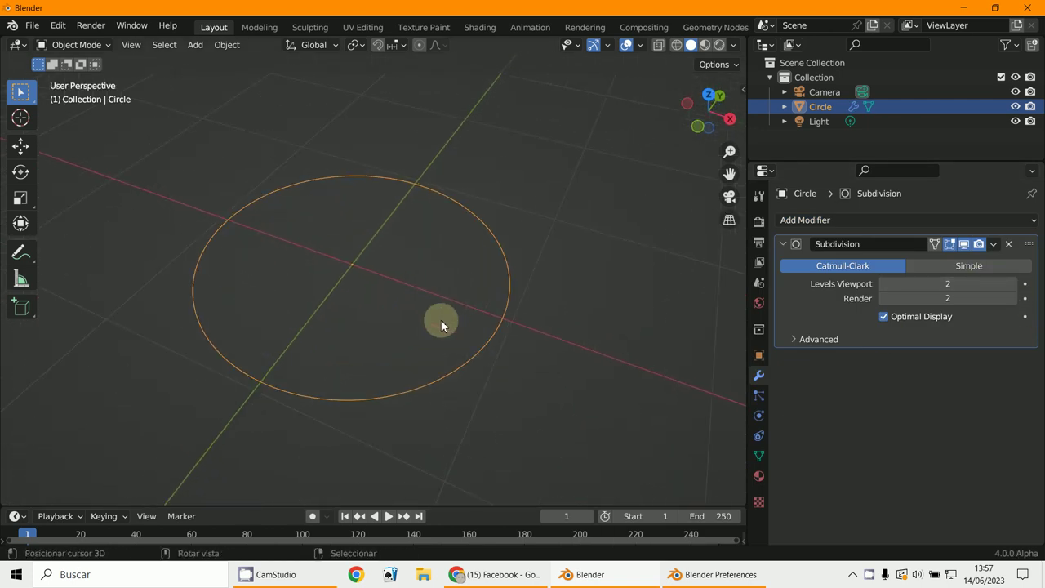
- Enter Edit Mode and extrude the circle's outline downward into a short cylindrical wall
click(80, 51)
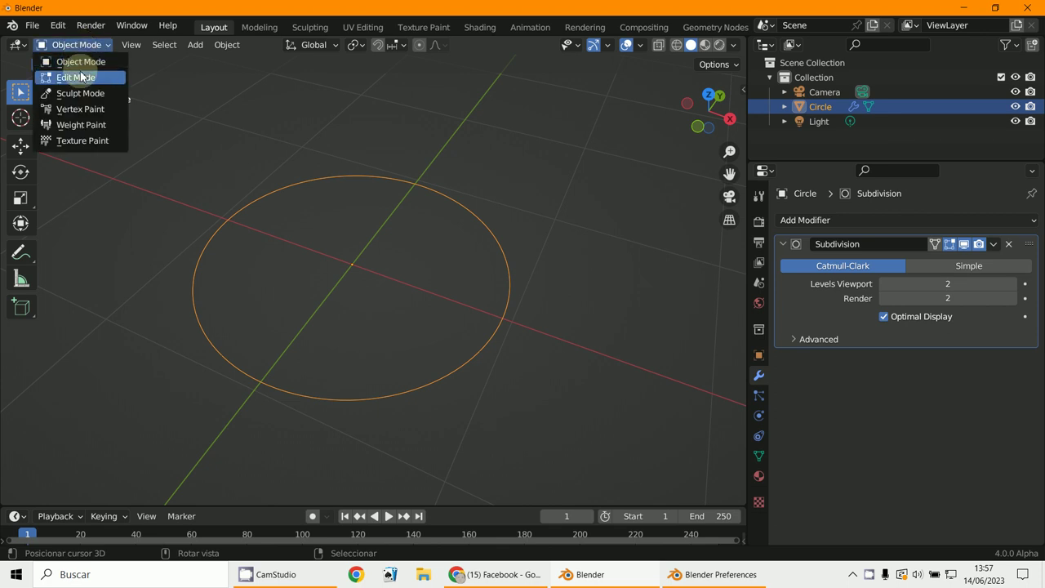
click(77, 71)
key(e)
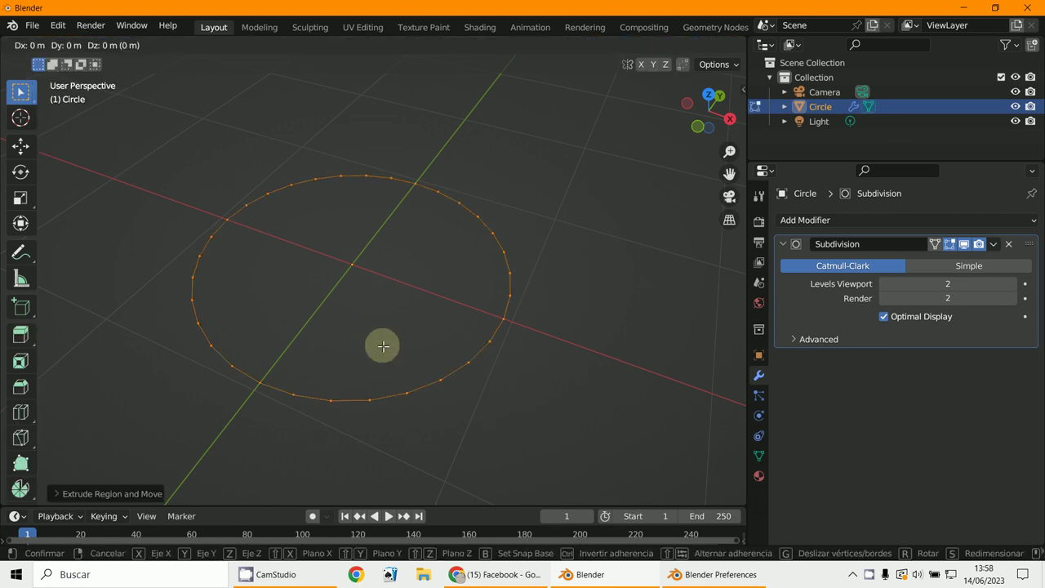
click(392, 412)
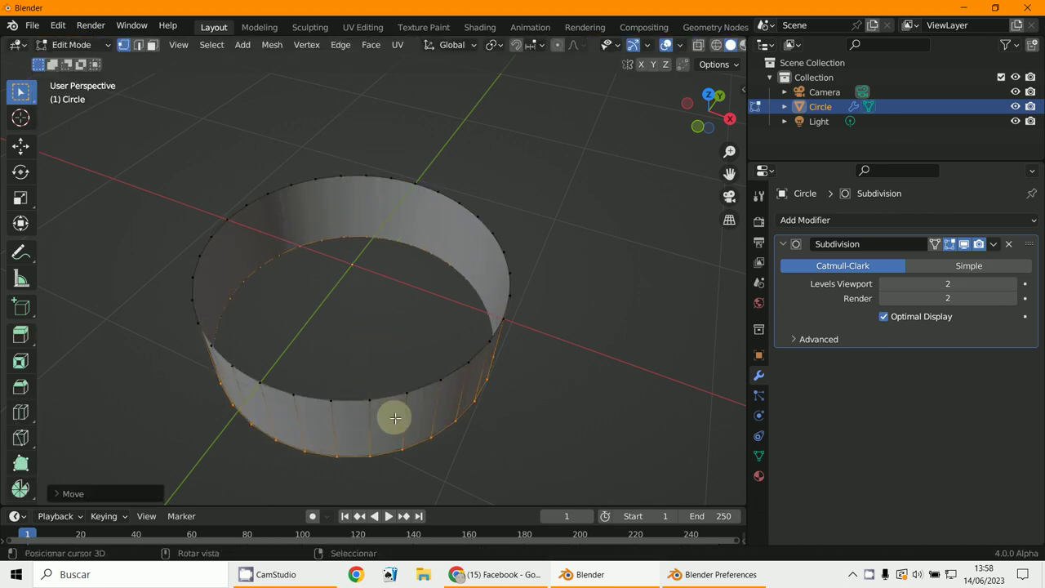
- Extrude the wall's upper edge loop and scale it outward into a flat flange around the rim
alt+click(388, 400)
key(s)
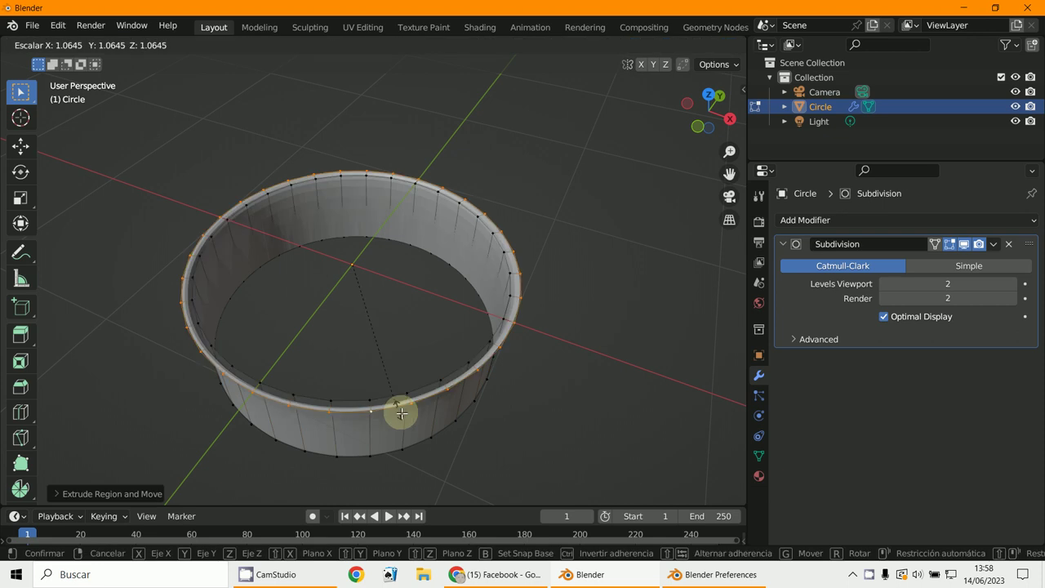
click(413, 430)
- Extrude the flange's outer edge loop straight up along Z to form a wider upper wall
key(g)
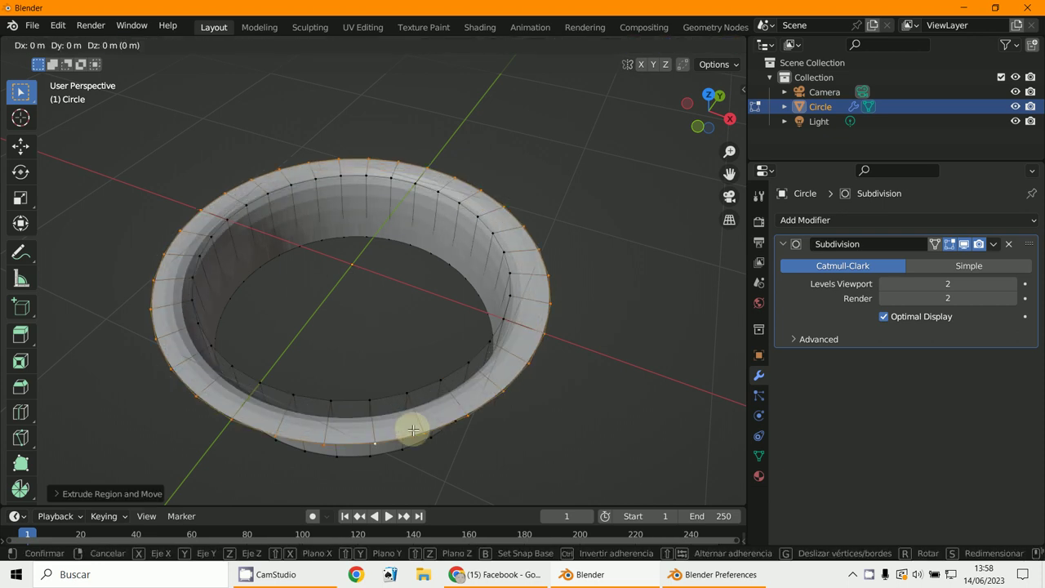
key(z)
click(415, 372)
middle_drag(415, 371, 531, 201)
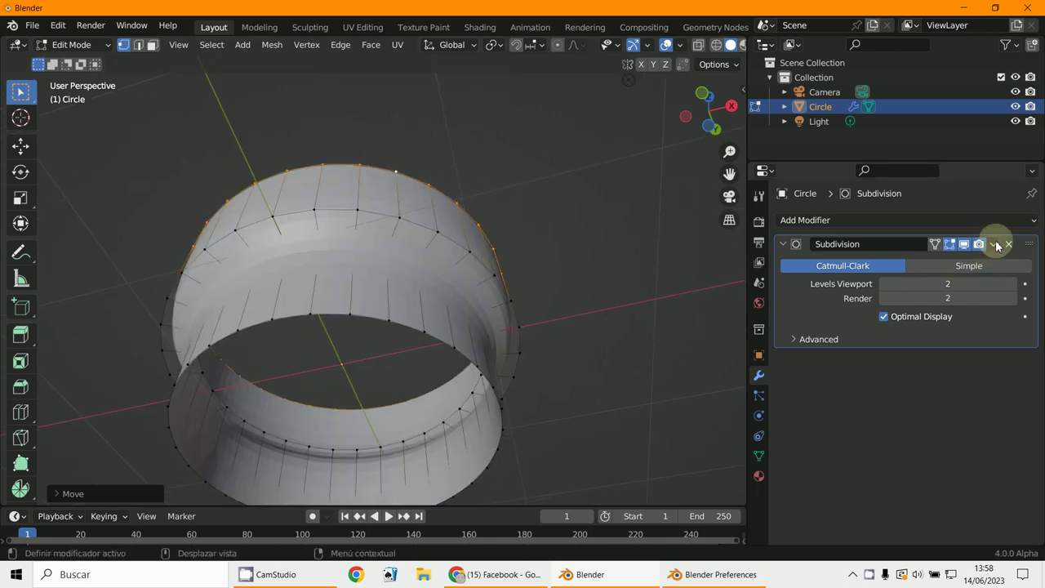
- Remove the Subdivision modifier and bevel the outer edge loop between flange and upper wall about 0.117 m wide with 3 segments
click(1009, 244)
middle_drag(474, 303, 386, 275)
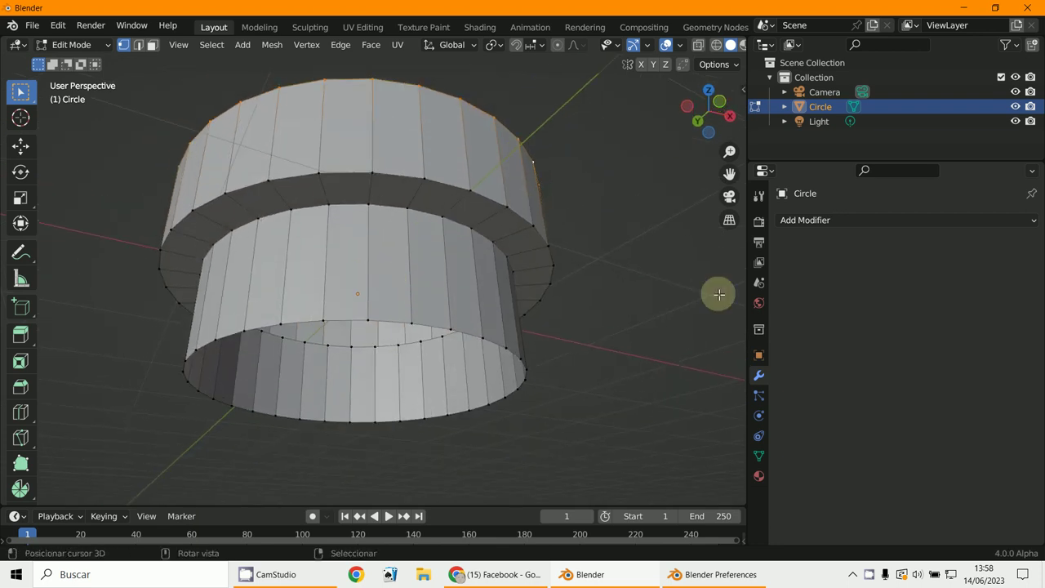
alt+click(448, 184)
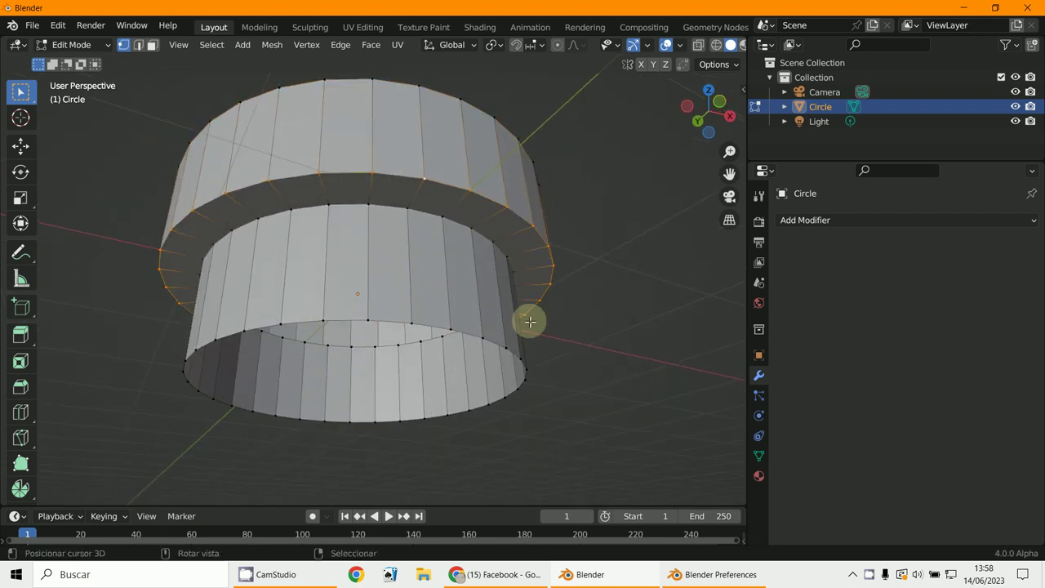
key(ctrl+b)
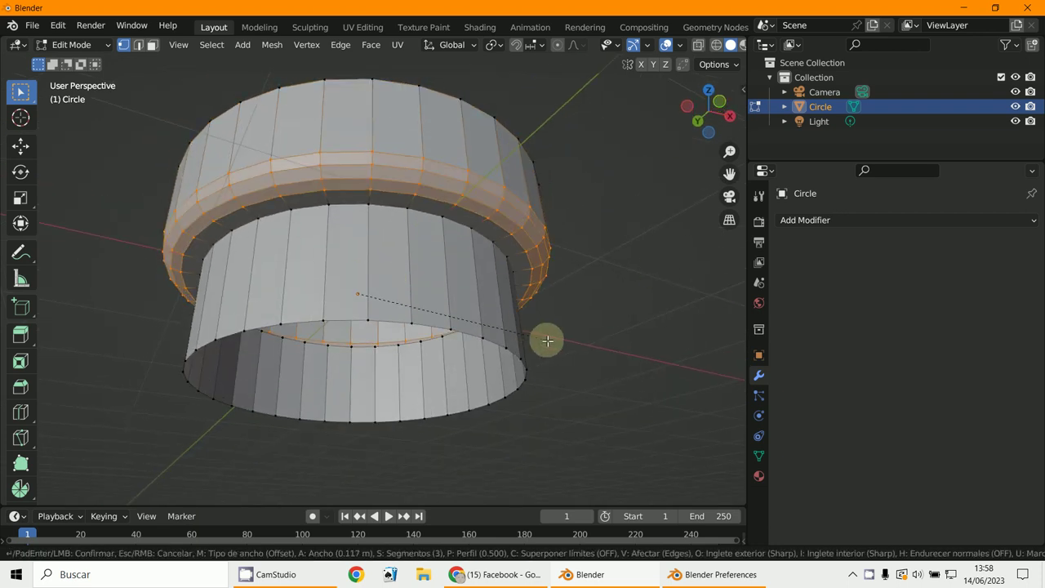
scroll(547, 340, up, 2)
click(546, 339)
- Add a Subdivision Surface modifier to the bevelled mesh and return to Object Mode
middle_drag(446, 294, 353, 312)
click(812, 221)
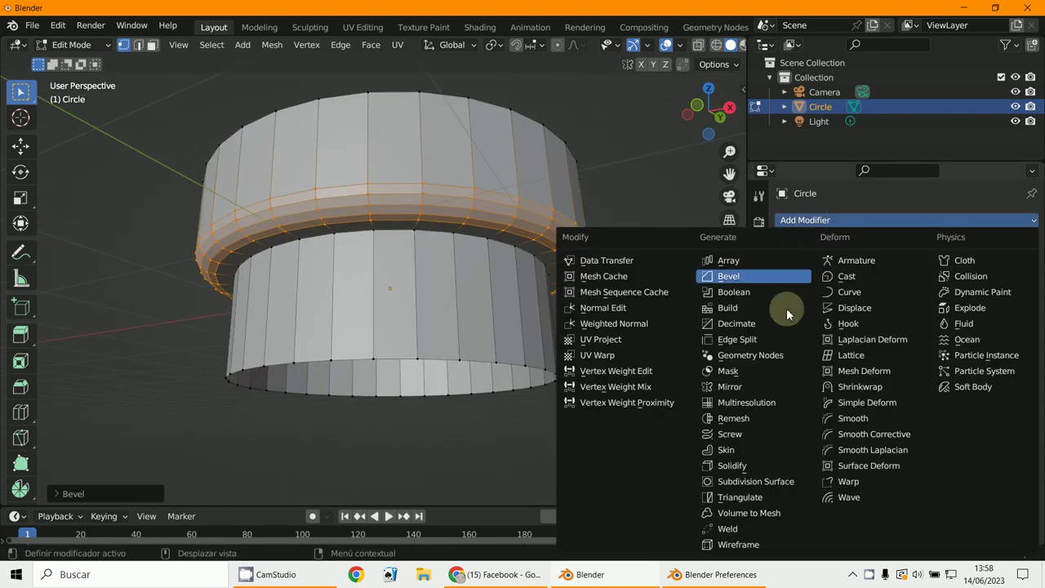
click(748, 480)
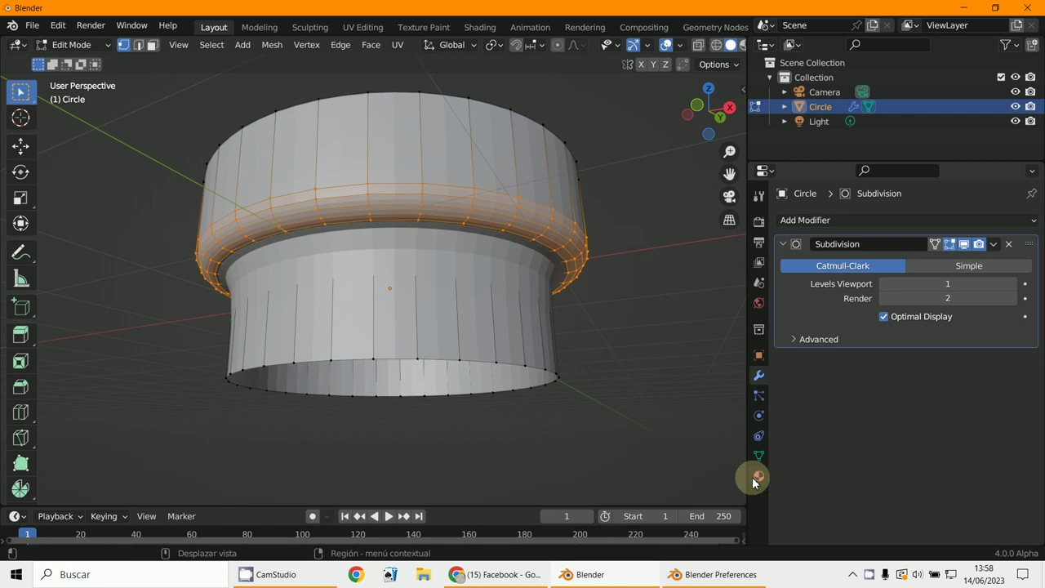
click(61, 44)
click(75, 62)
- Apply Shade Smooth to the object and set the Subdivision viewport level to 2
click(226, 44)
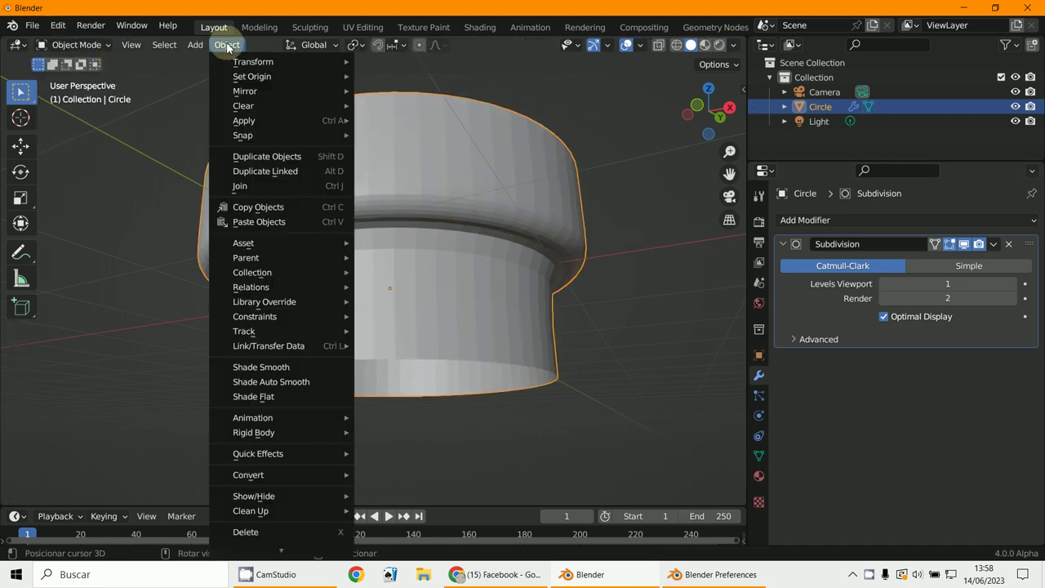
click(275, 367)
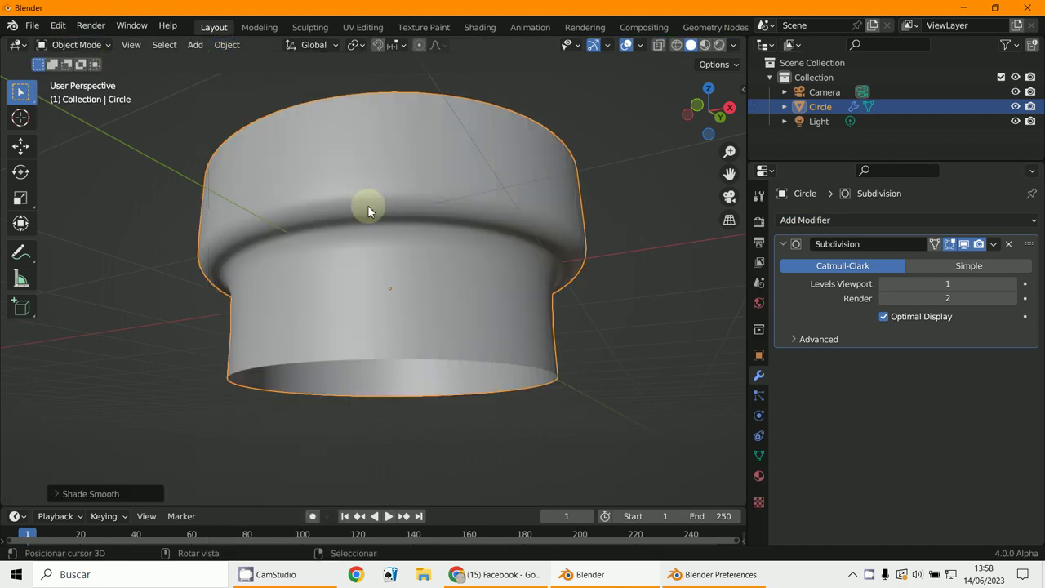
click(1012, 284)
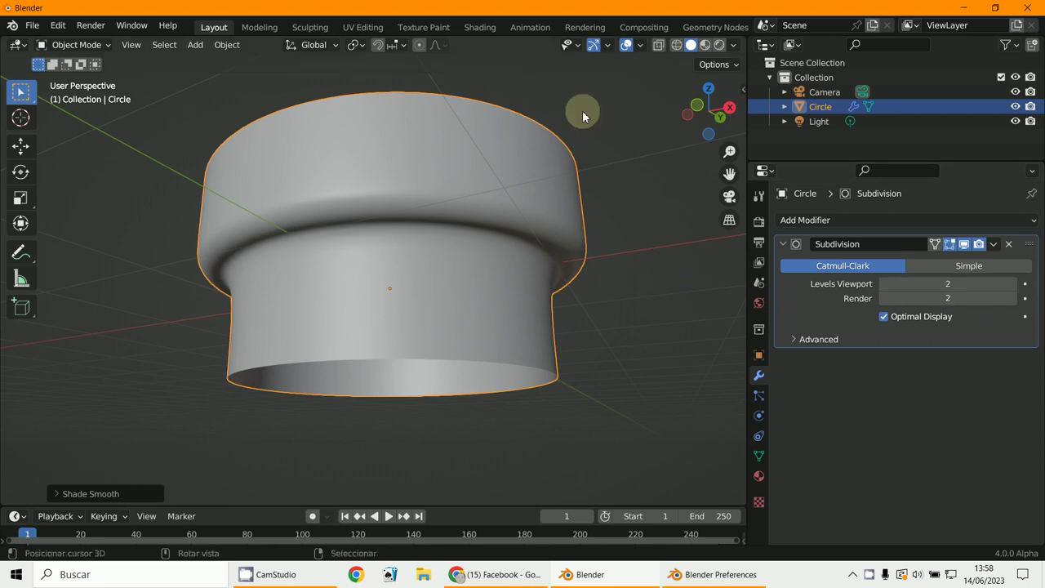
- Enable the Statistics overlay and remove the Subdivision modifier to compare the mesh counts
click(640, 45)
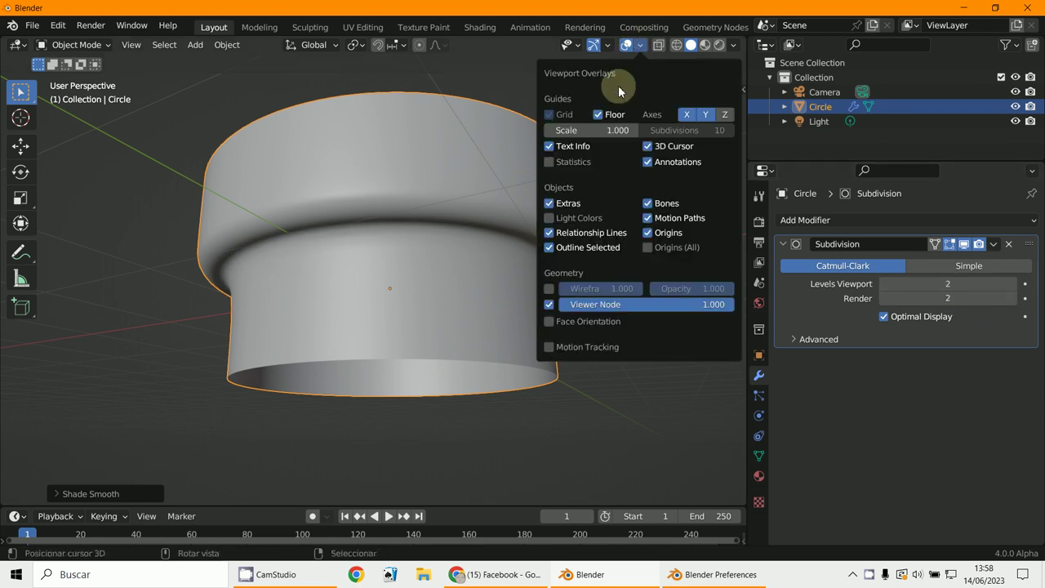
click(550, 161)
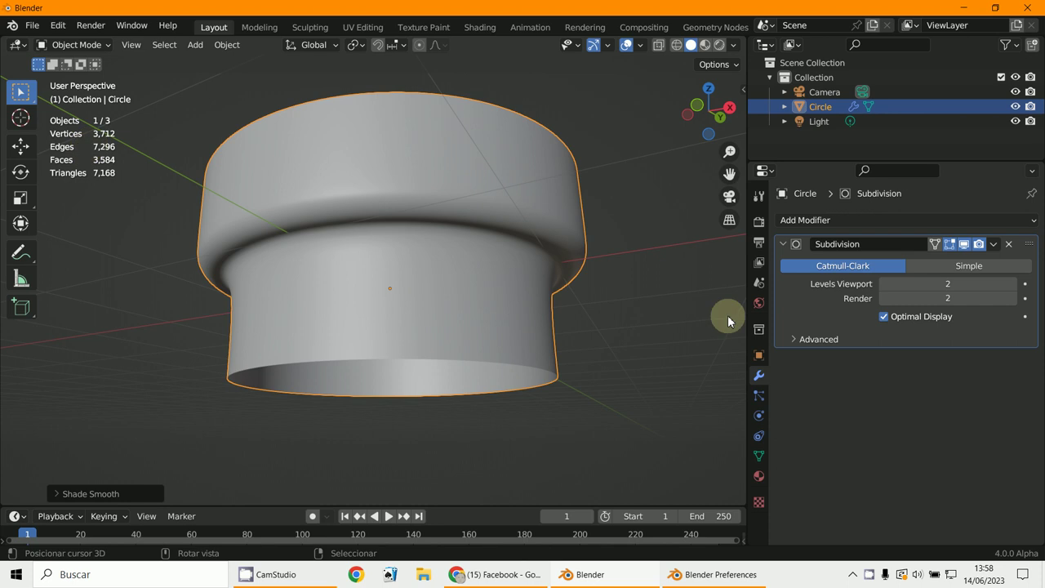
click(1009, 245)
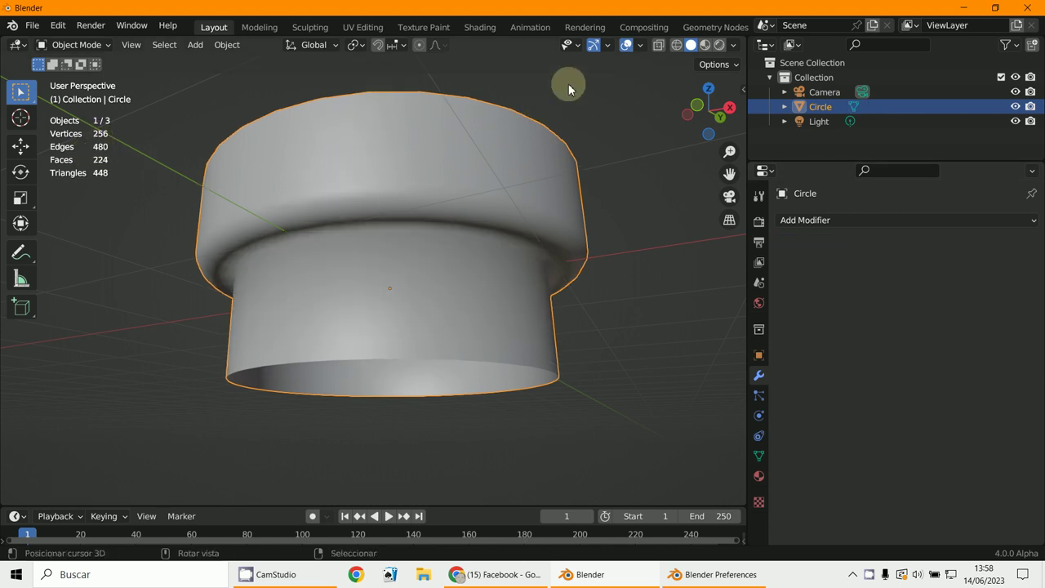
- Add a Subdivision Surface modifier to the object again with its viewport level set to 2
click(849, 220)
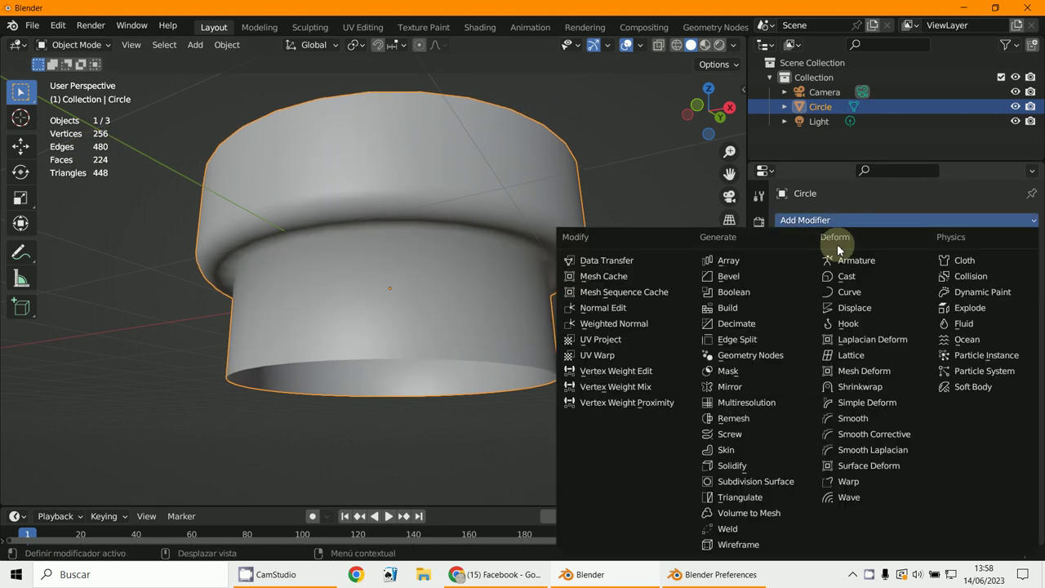
click(761, 481)
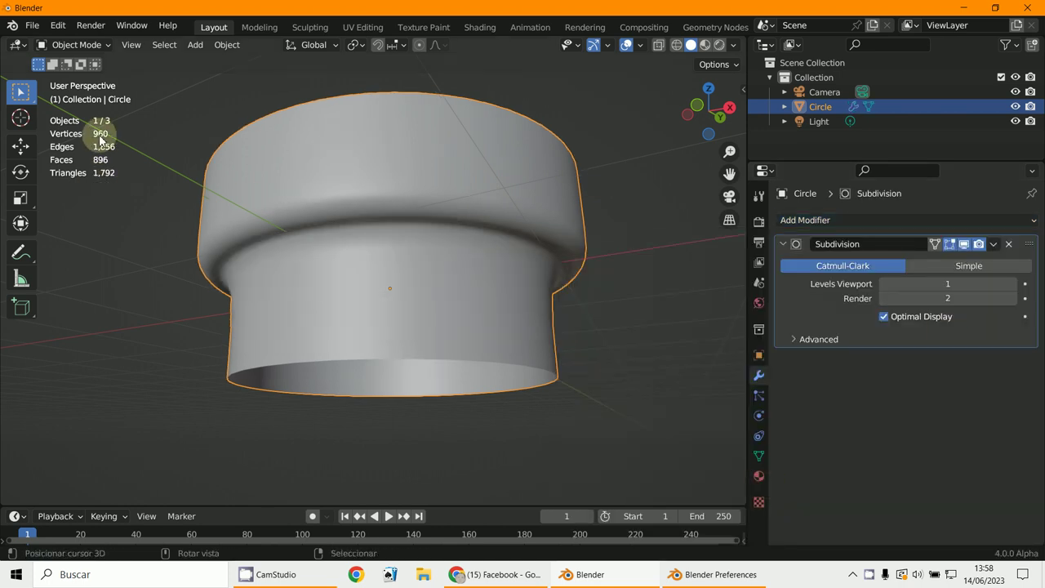
click(1012, 284)
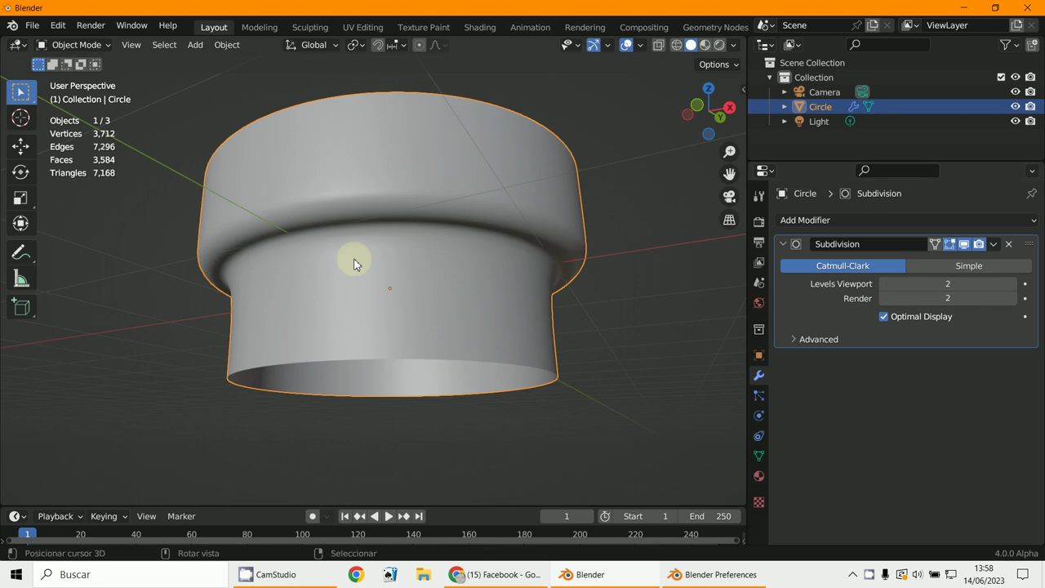
scroll(104, 139, up, 1)
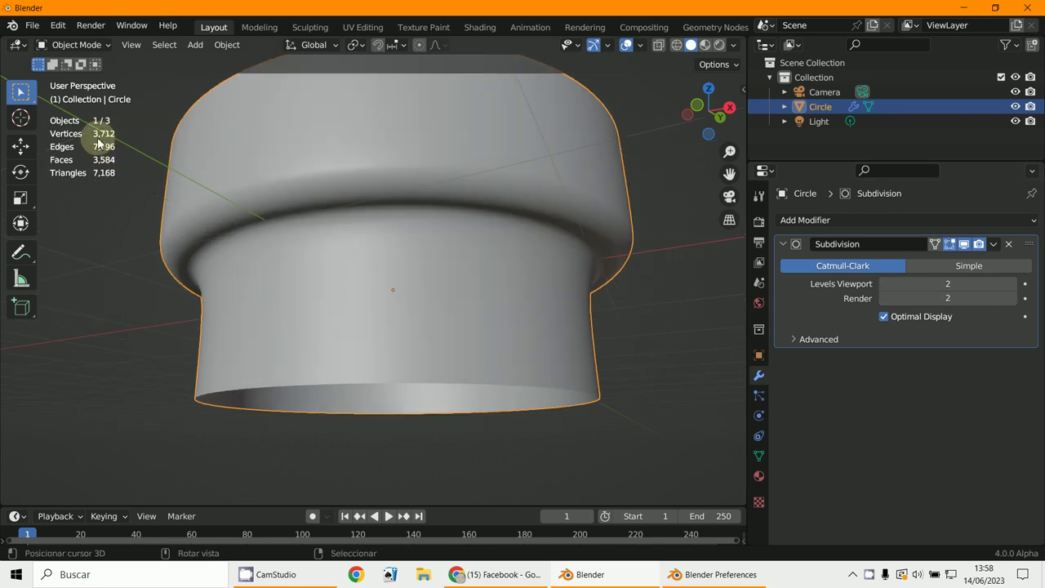
scroll(99, 140, up, 1)
scroll(104, 134, up, 1)
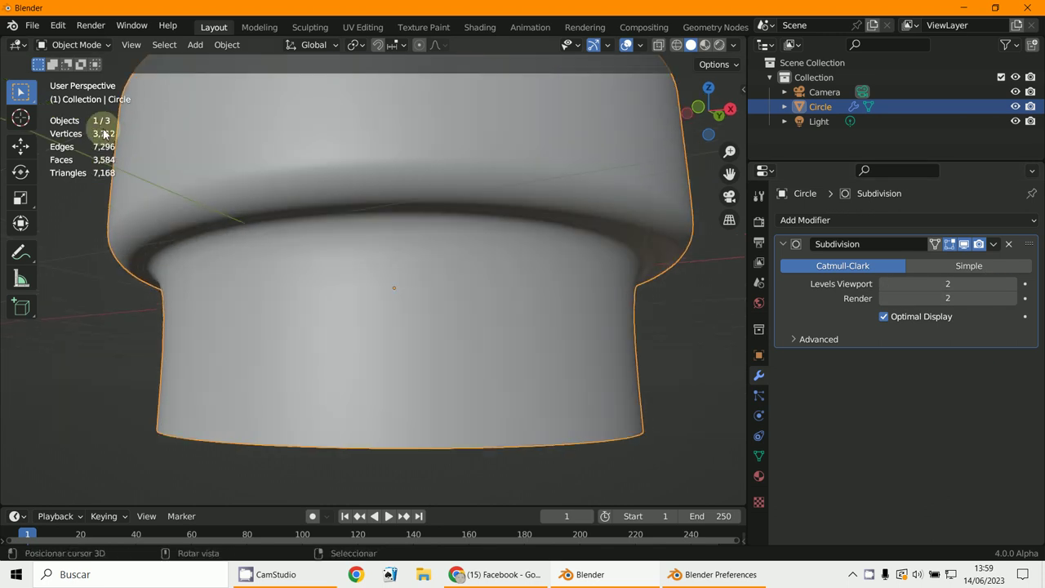
scroll(106, 139, down, 7)
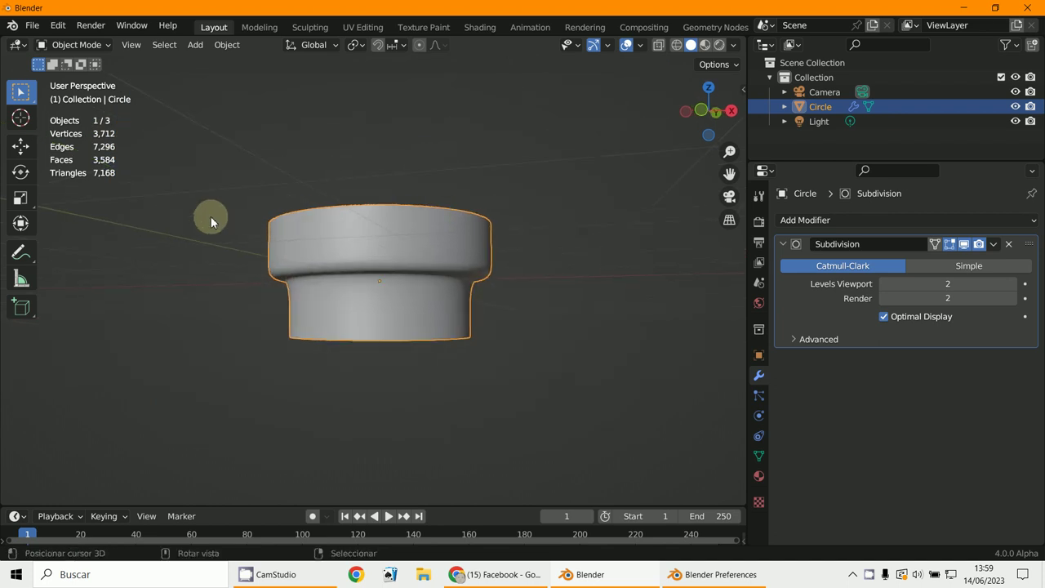
middle_drag(222, 251, 196, 574)
click(282, 579)
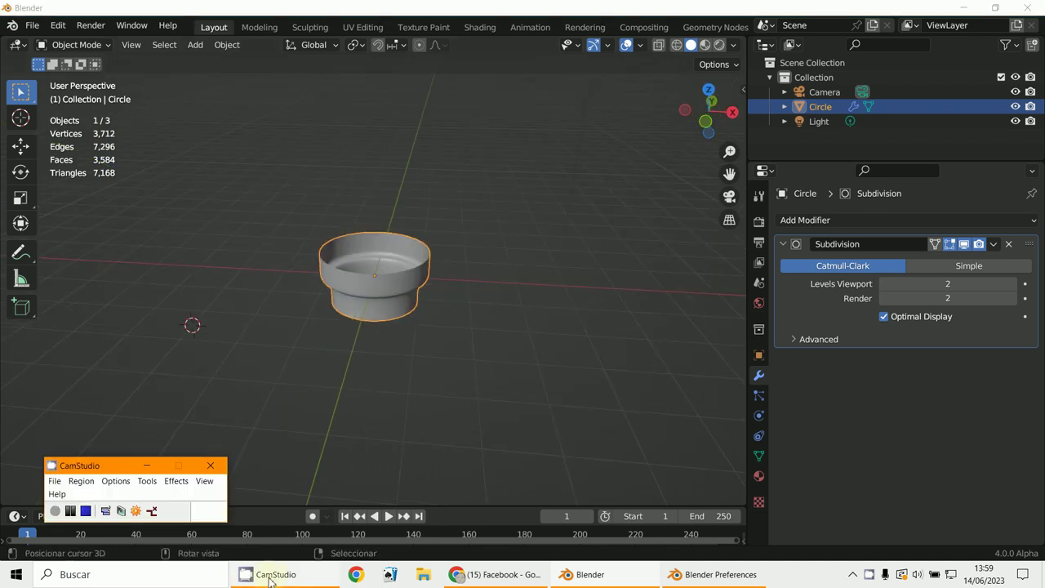